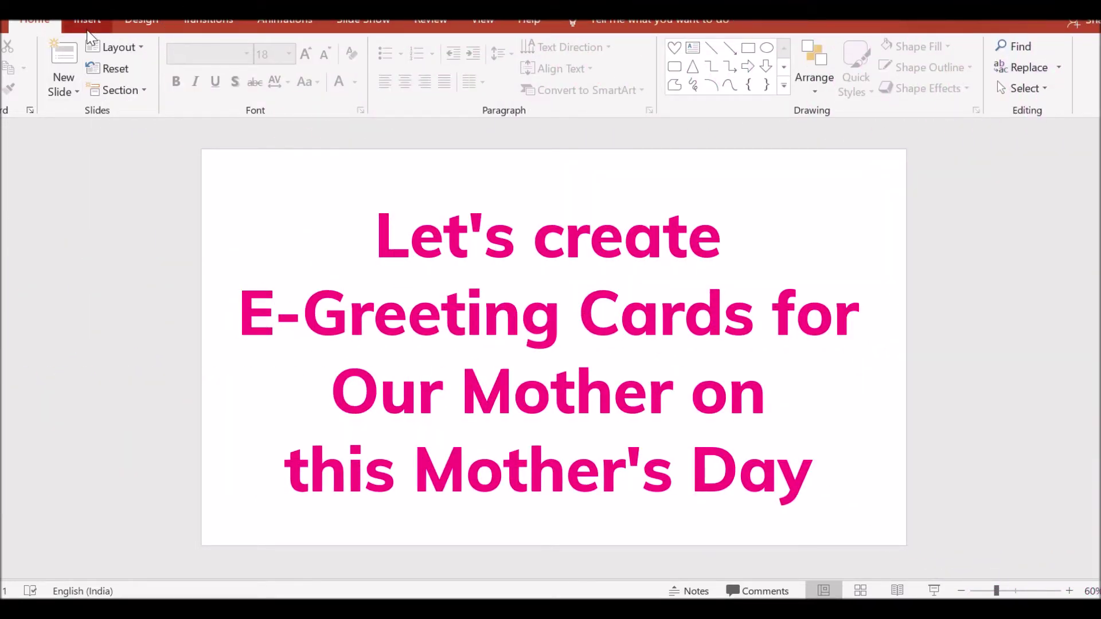
Cover the whole slide with a 19.05 × 33.87 cm blue rectangle, then pick the Rectangle shape again.
click(89, 23)
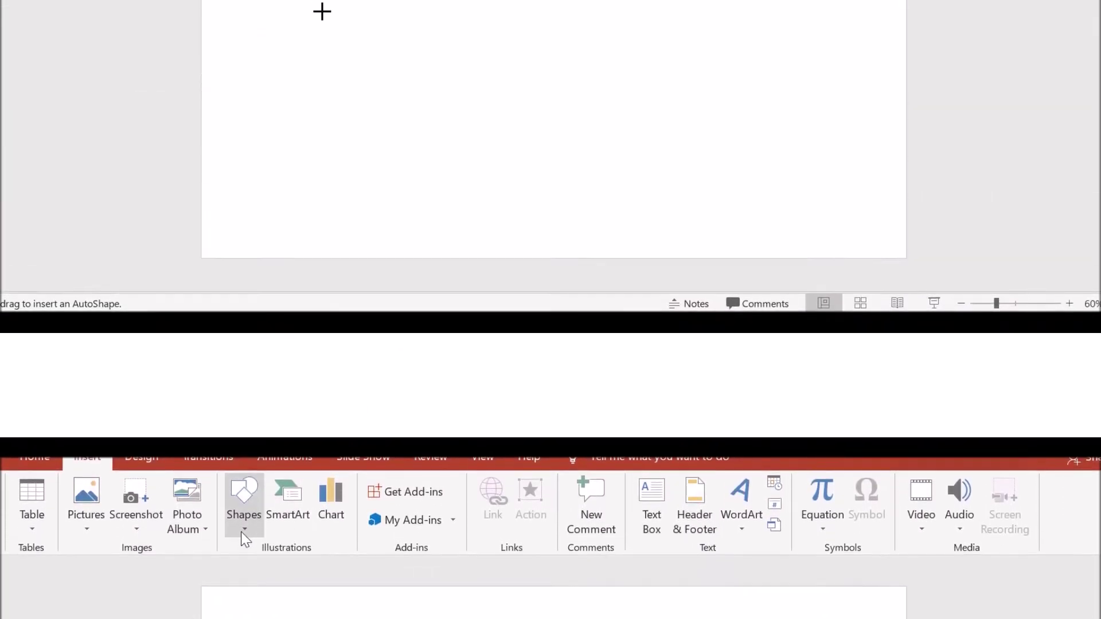
drag(201, 152, 906, 548)
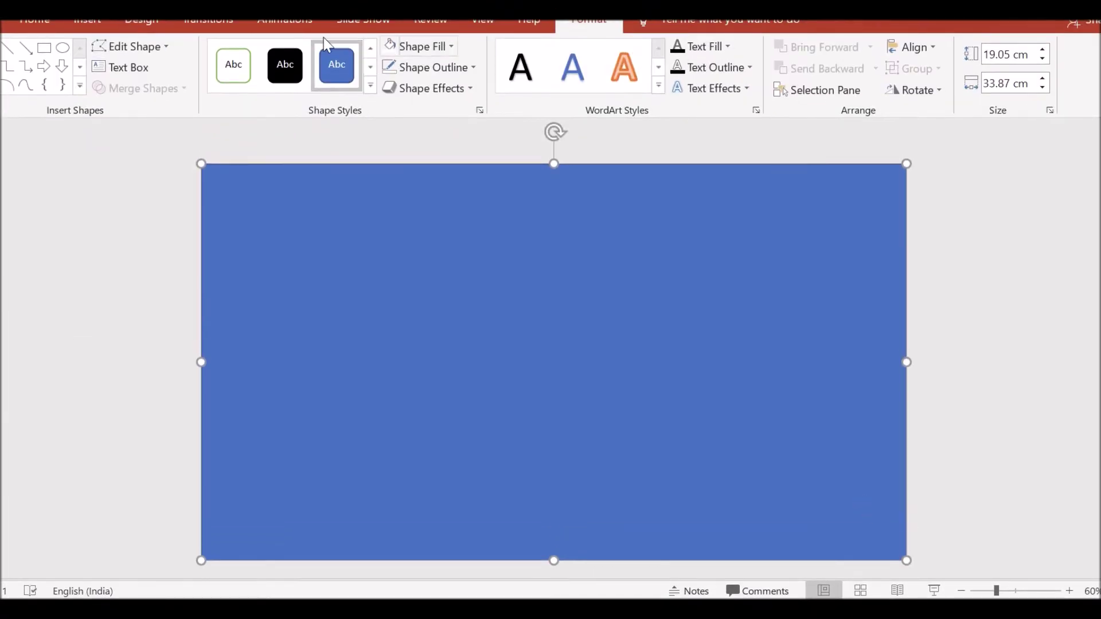
click(80, 25)
click(245, 83)
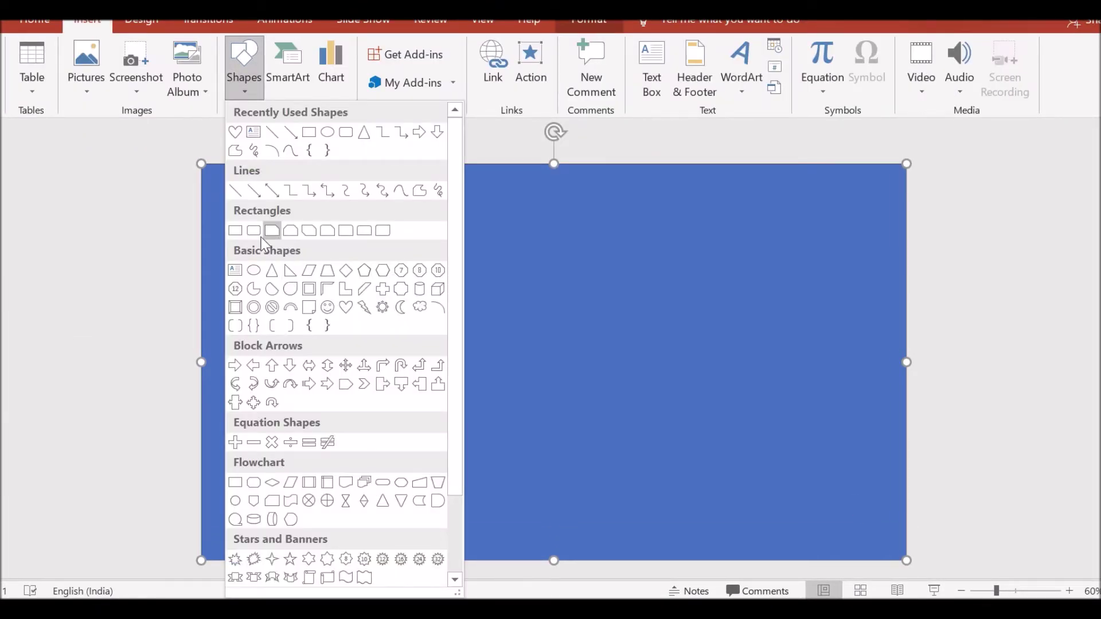
click(236, 231)
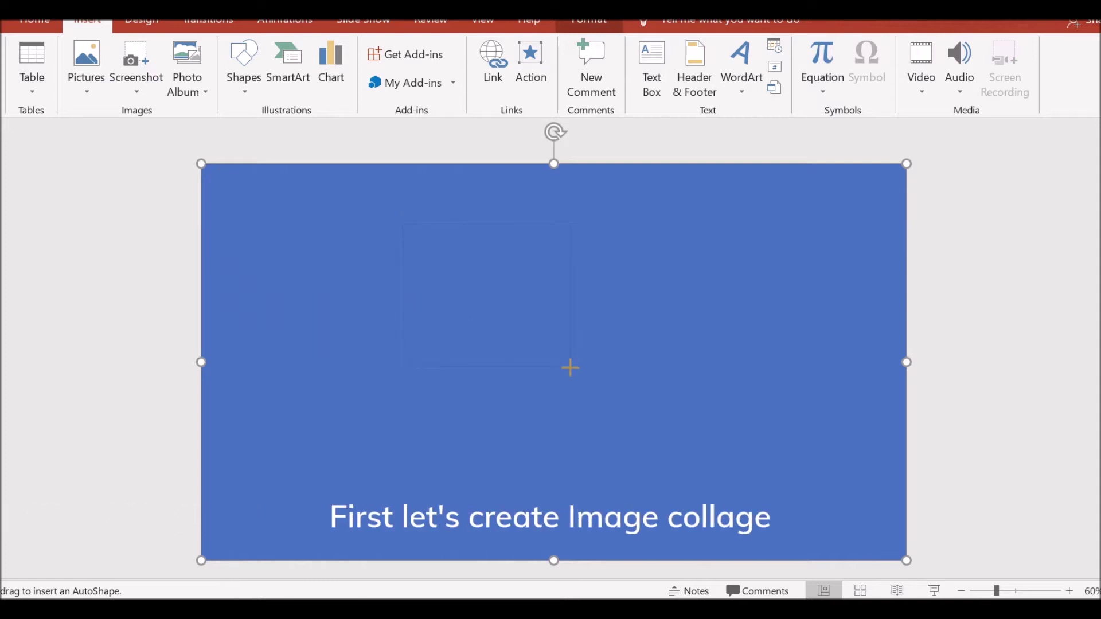
Draw a small white square, then copy it and move the copy toward the slide's right edge.
drag(594, 341, 570, 367)
click(390, 49)
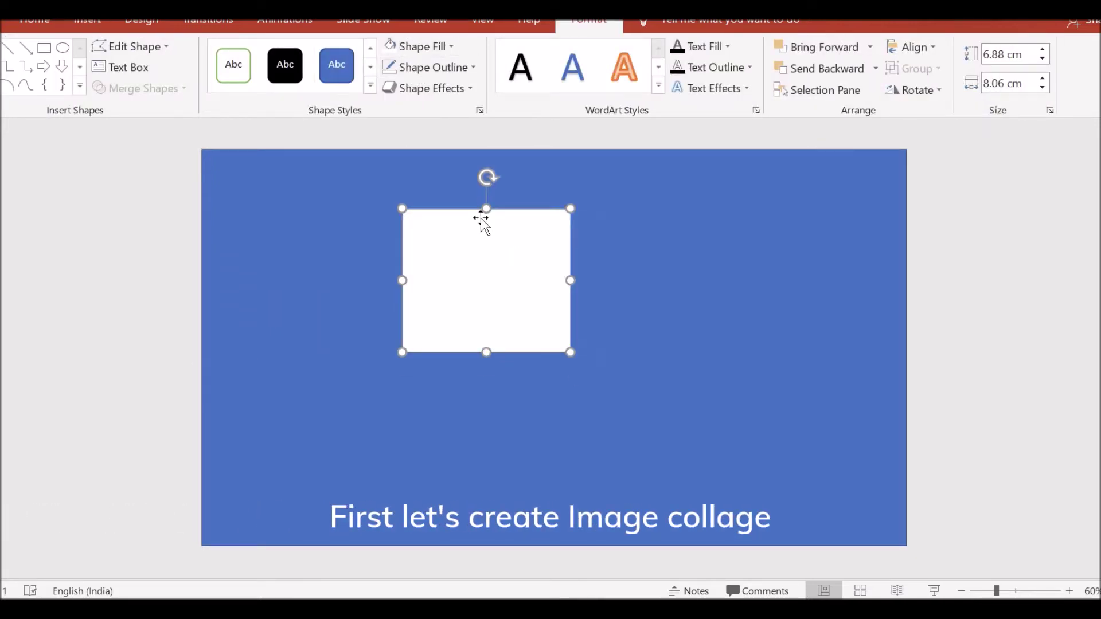
key(ctrl+c)
key(ctrl+v)
mouse_move(523, 283)
mouse_down()
mouse_move(699, 250)
mouse_move(838, 264)
mouse_up()
Shrink the original square into a smaller left panel, with a taller panel beside it.
click(467, 264)
drag(467, 263, 583, 260)
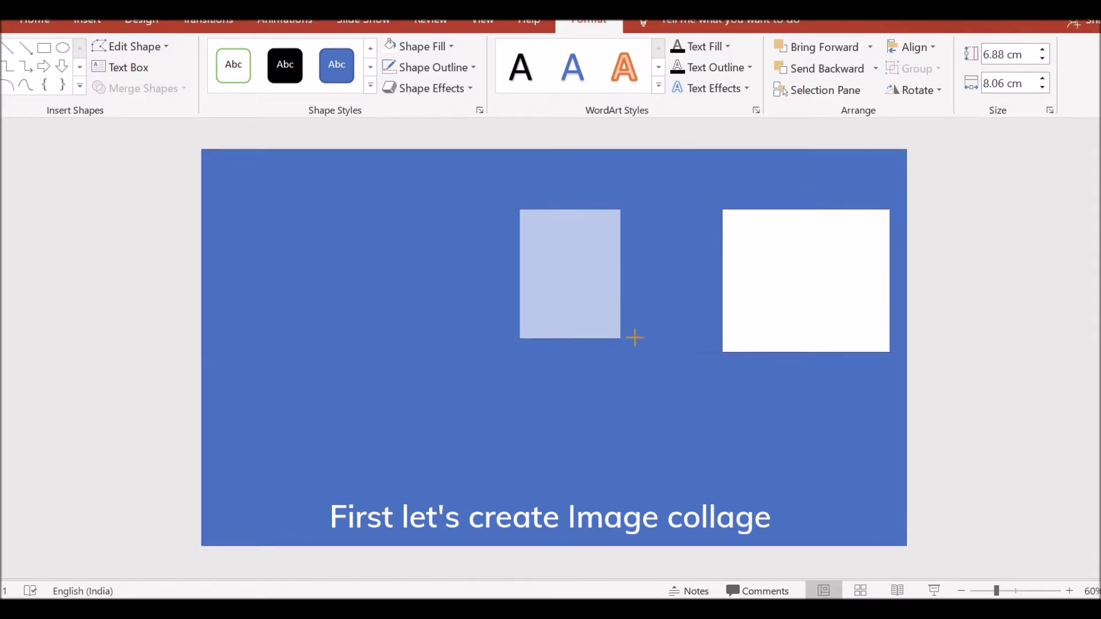
drag(686, 352, 635, 336)
click(769, 293)
drag(772, 262, 732, 265)
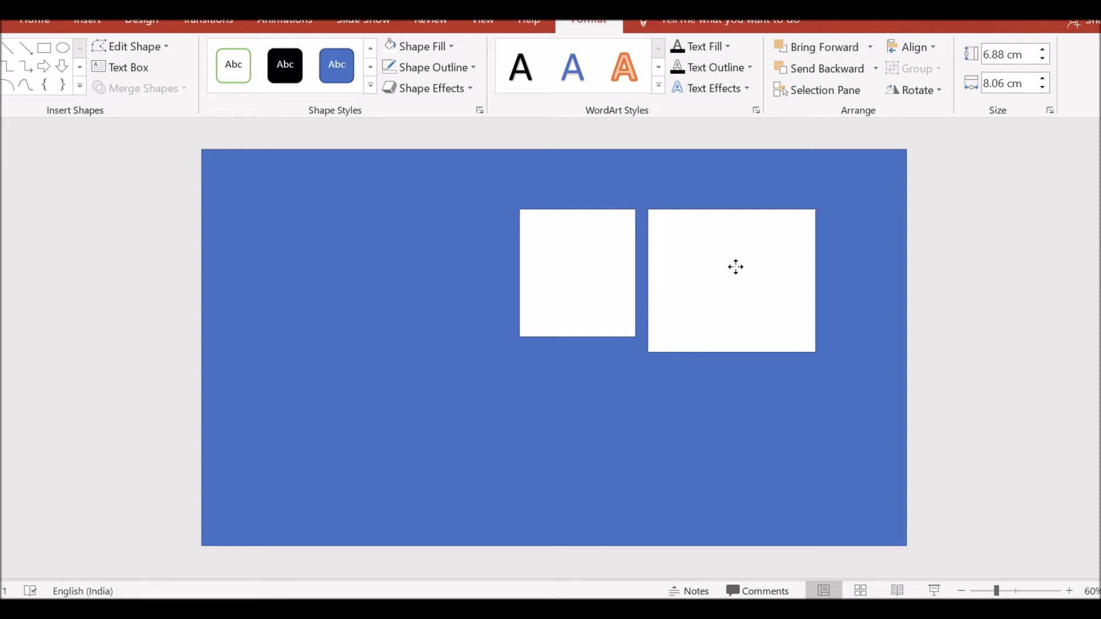
drag(730, 352, 734, 396)
Duplicate the left panel below itself and stretch the lower copy downward.
click(595, 315)
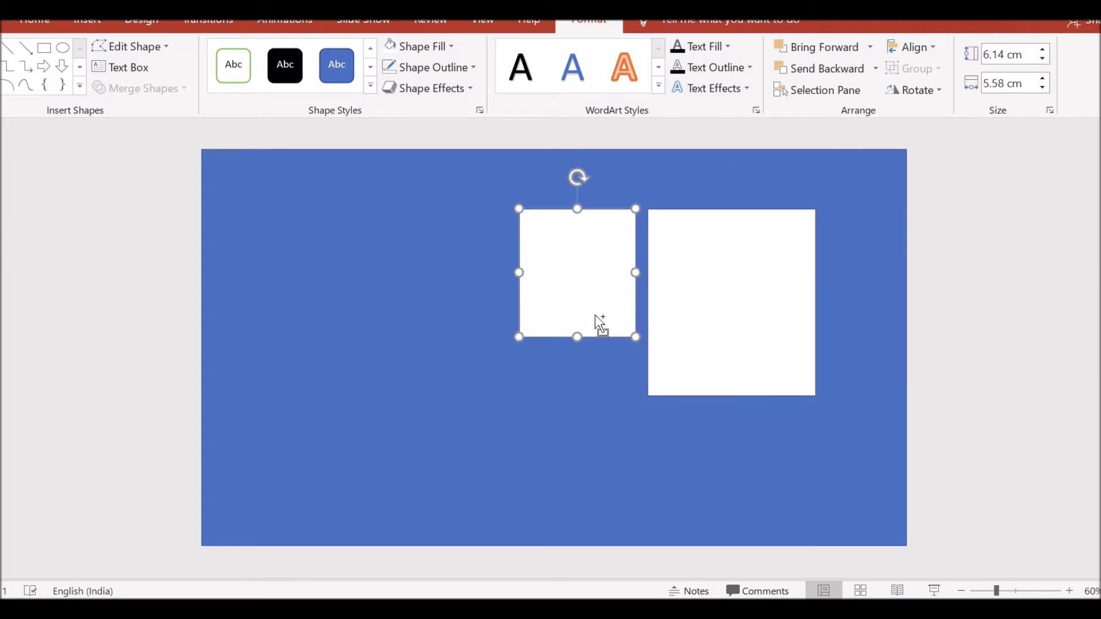
key(ctrl+c)
key(ctrl+v)
drag(593, 293, 588, 419)
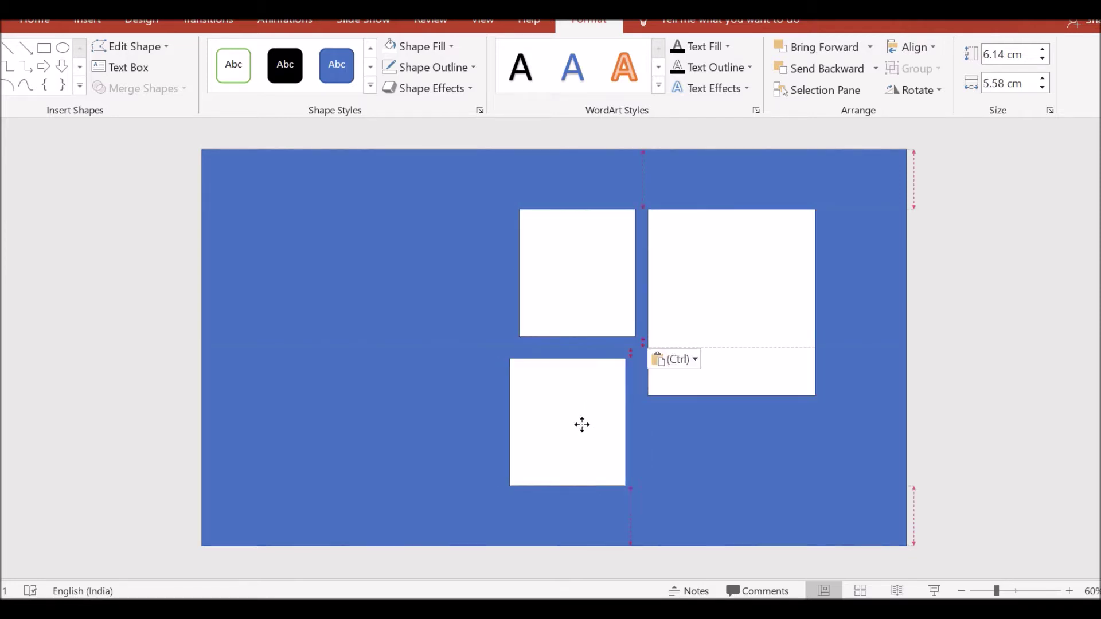
drag(587, 420, 583, 420)
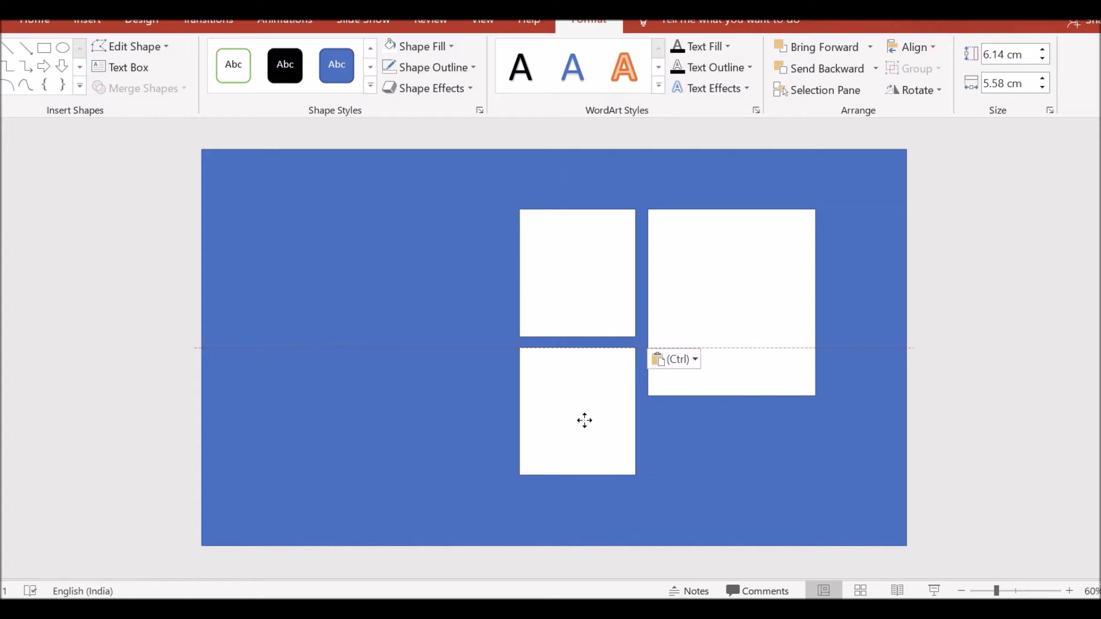
drag(579, 475, 582, 527)
Add a shorter copy of the tall right panel beneath it and nudge both right panels left.
click(706, 320)
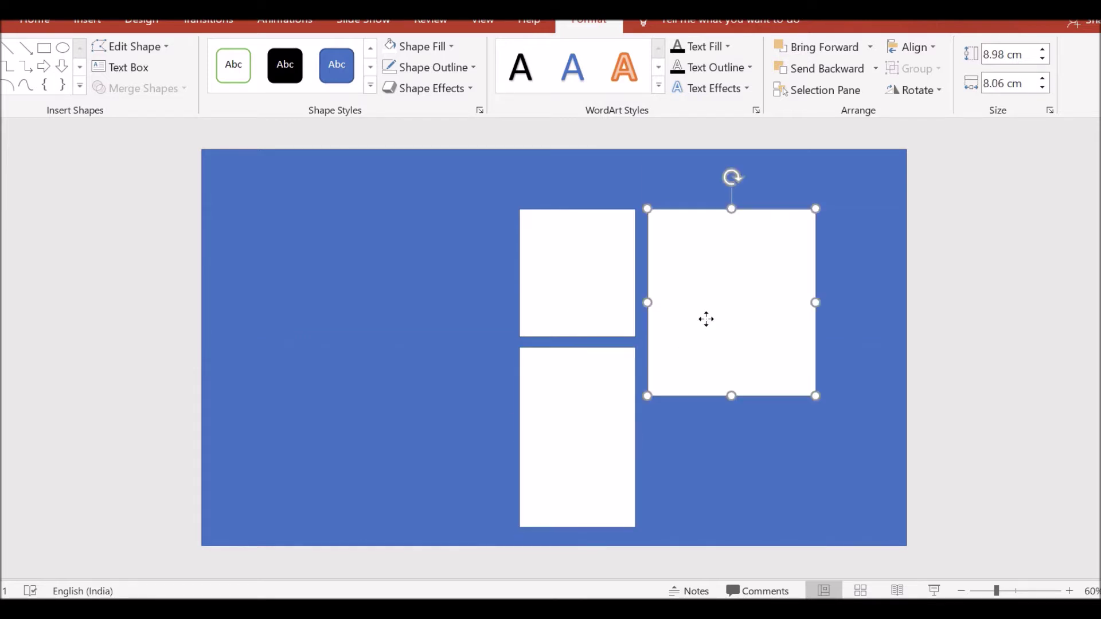
key(ctrl+c)
key(ctrl+v)
drag(744, 217, 740, 303)
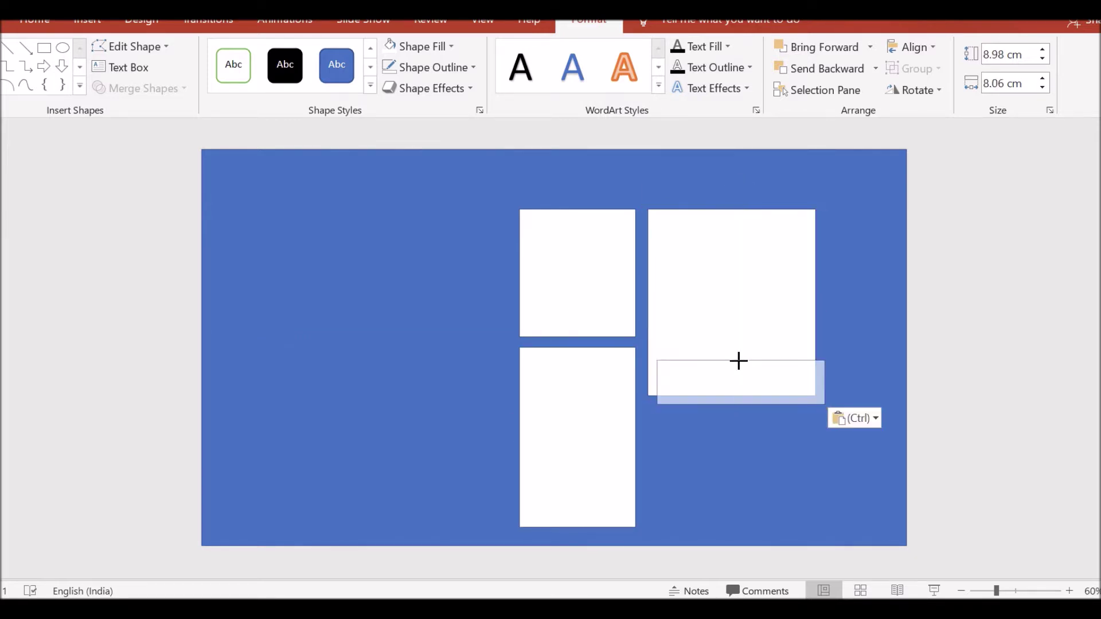
drag(729, 359, 720, 457)
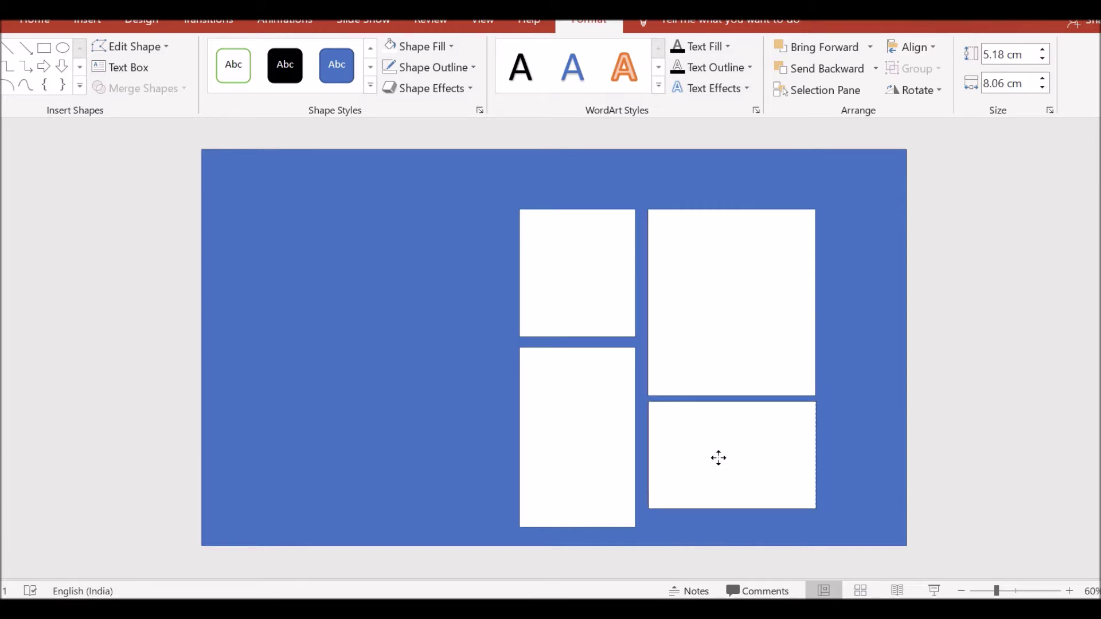
click(720, 302)
shift+click(694, 440)
key(Left)
click(609, 436)
Lengthen the narrow far-right panel, then duplicate it as a short 5.27 cm box on top.
mouse_move(609, 434)
mouse_down()
mouse_move(894, 281)
mouse_move(897, 263)
mouse_move(882, 307)
mouse_up()
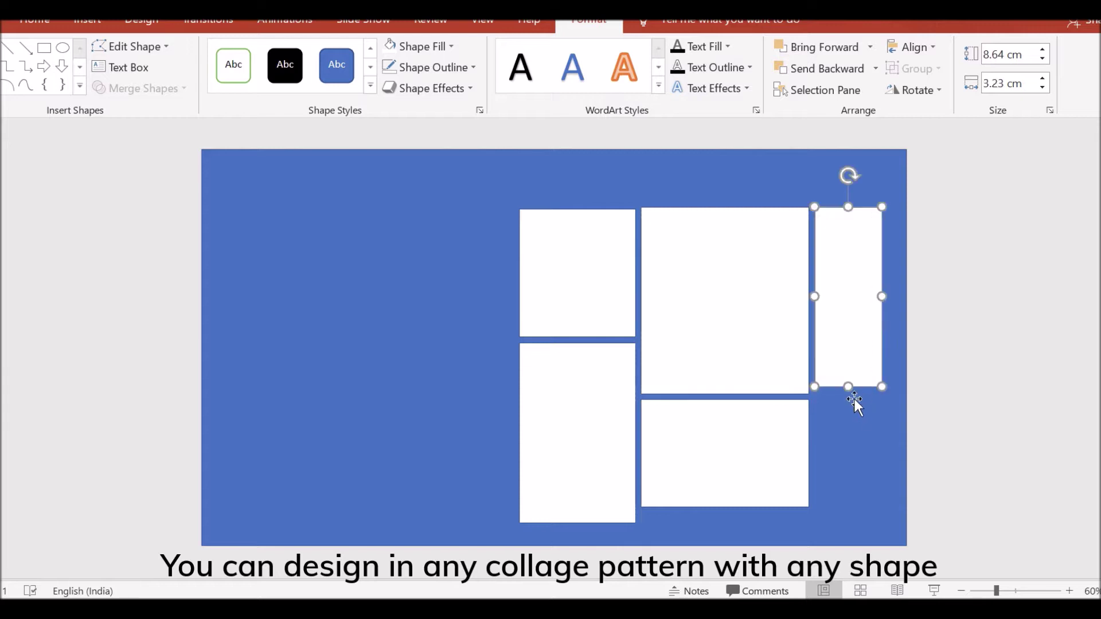
drag(849, 387, 850, 523)
mouse_move(852, 207)
mouse_down()
mouse_move(841, 321)
mouse_move(851, 442)
mouse_move(842, 237)
mouse_up()
key(ctrl+d)
drag(848, 294, 848, 317)
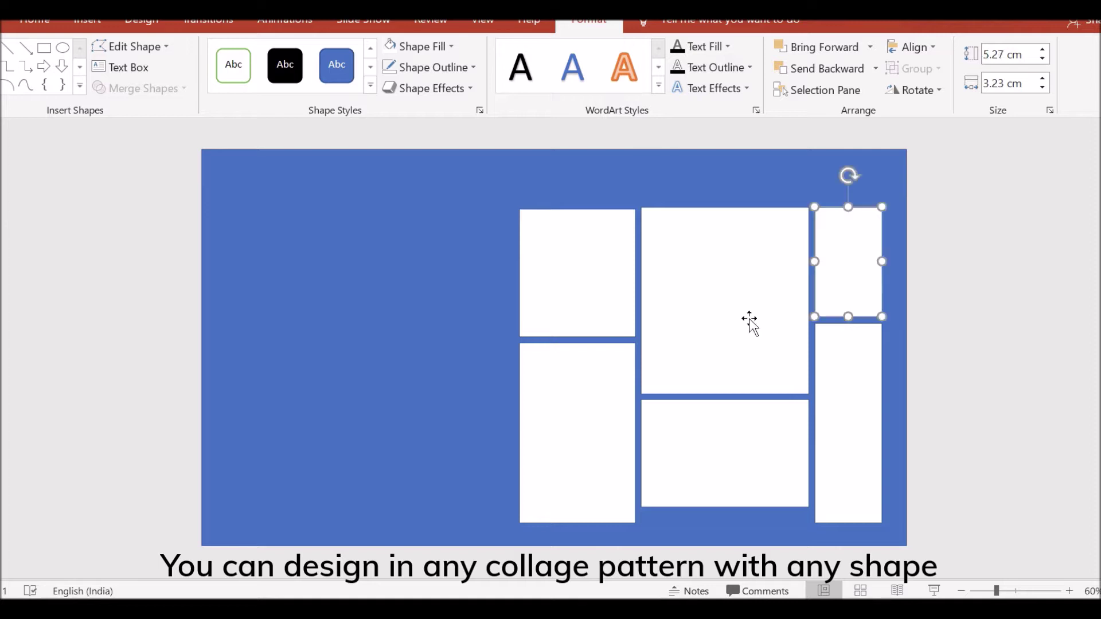
click(527, 269)
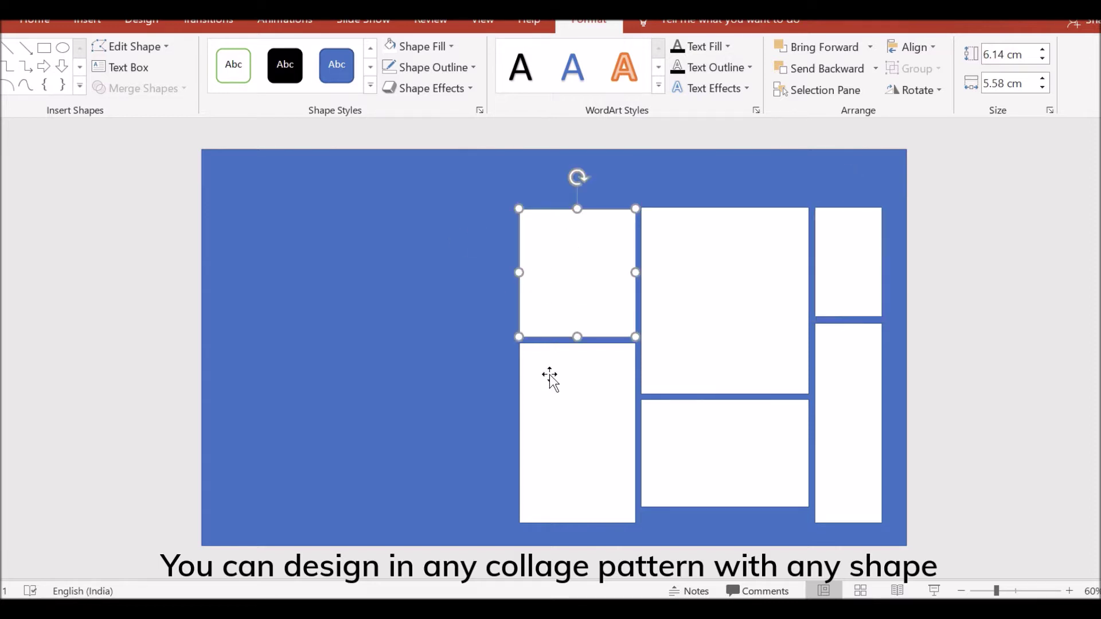
Select all six collage panels and combine them into one shape.
shift+click(550, 376)
shift+click(647, 411)
shift+click(681, 352)
shift+click(876, 240)
shift+click(872, 430)
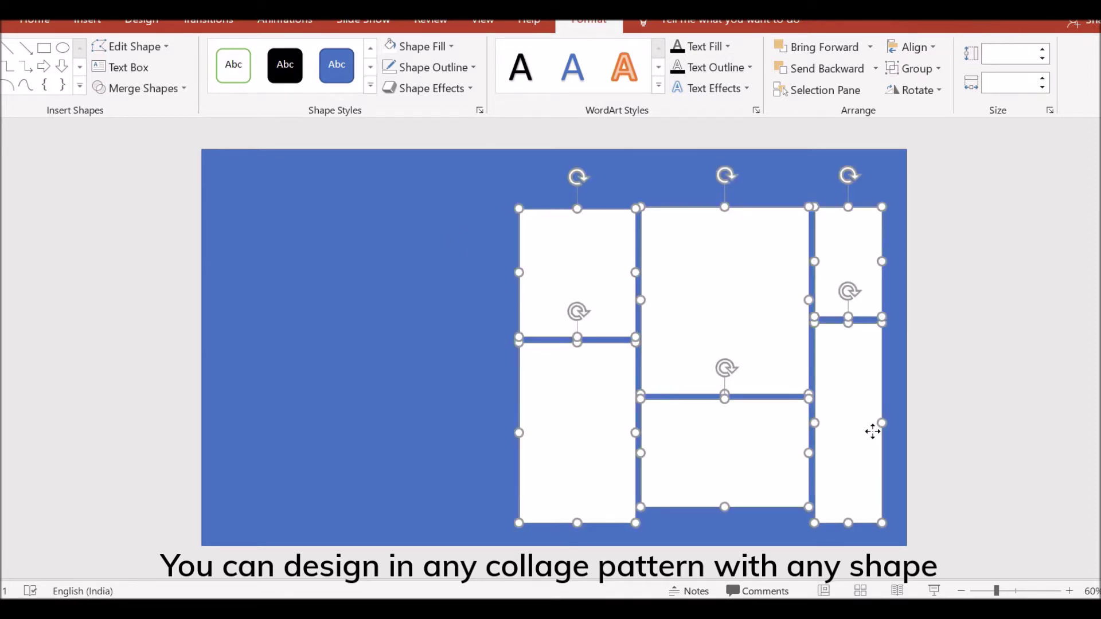
click(140, 87)
click(147, 136)
Try subtracting the collage panels from the blue background, then undo it.
click(415, 216)
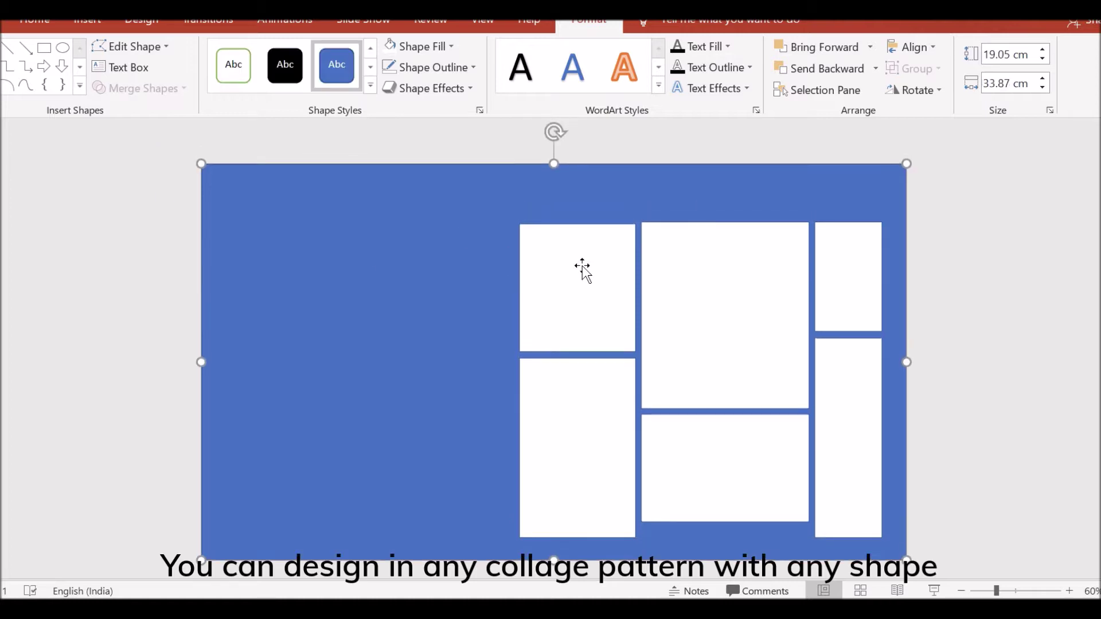
shift+click(582, 265)
click(181, 90)
click(163, 140)
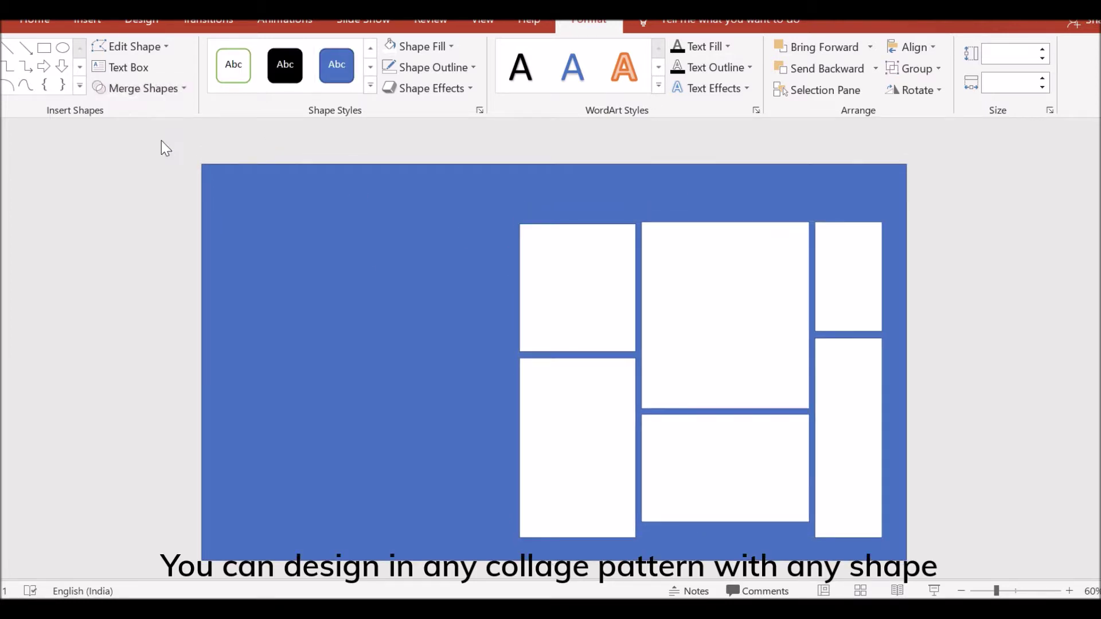
key(ctrl+z)
key(ctrl+z)
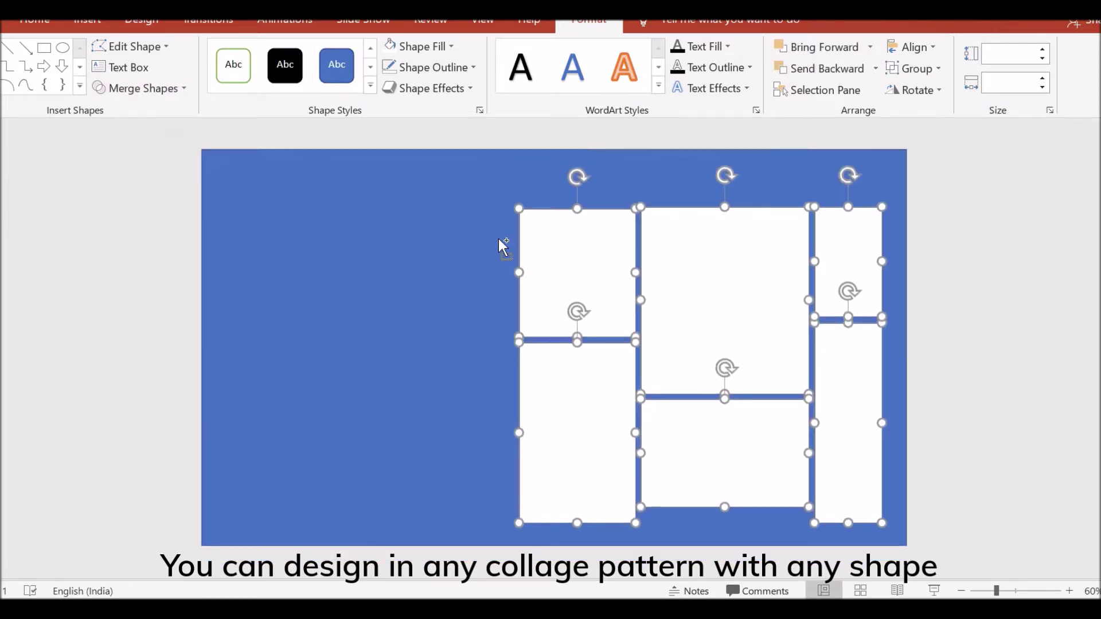
Remove the panels' outlines, combine them into one shape, and select everything on the slide.
click(448, 68)
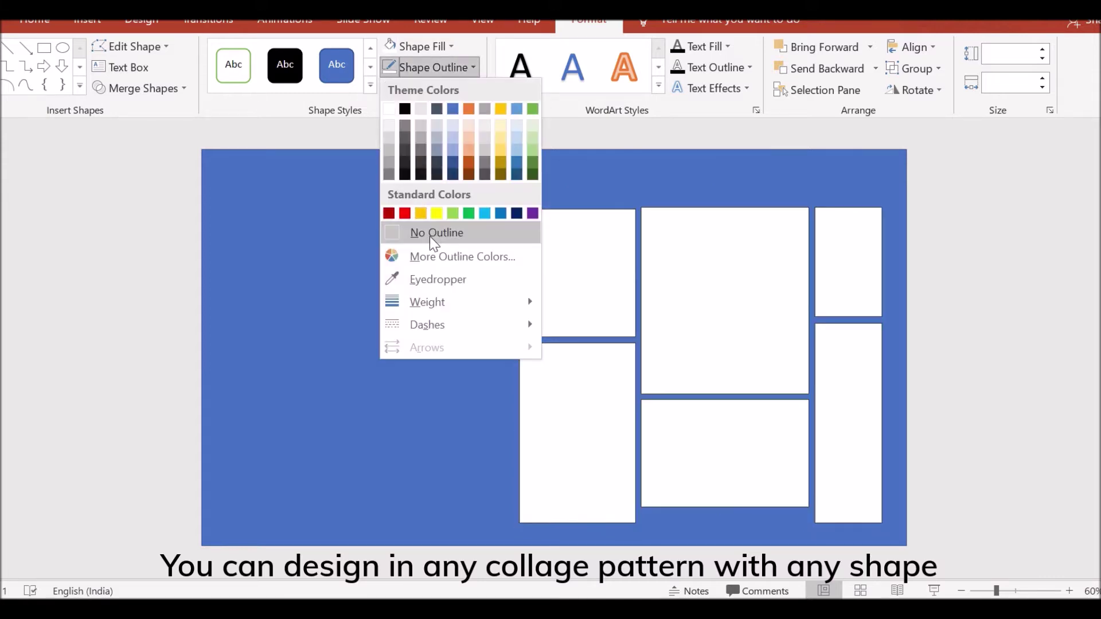
click(433, 231)
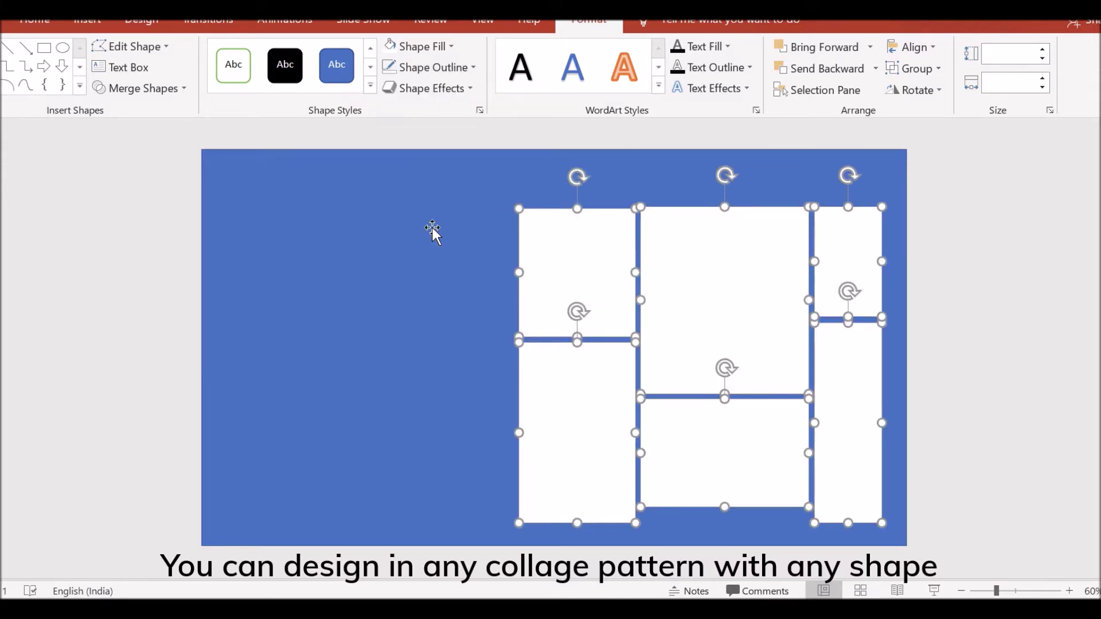
click(167, 89)
click(140, 131)
key(ctrl+a)
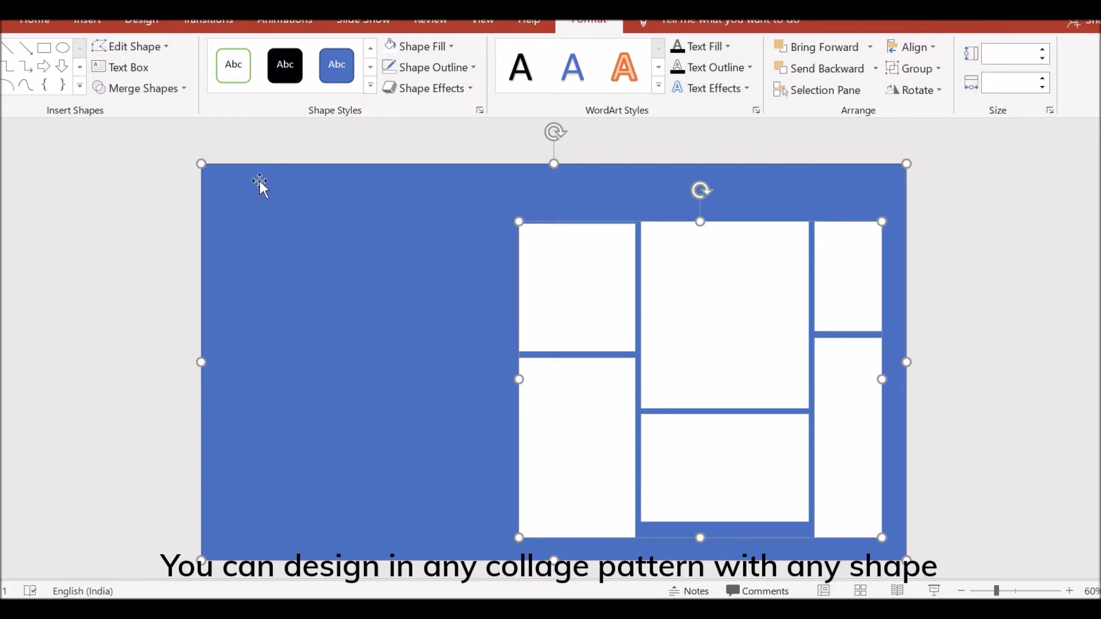
click(148, 87)
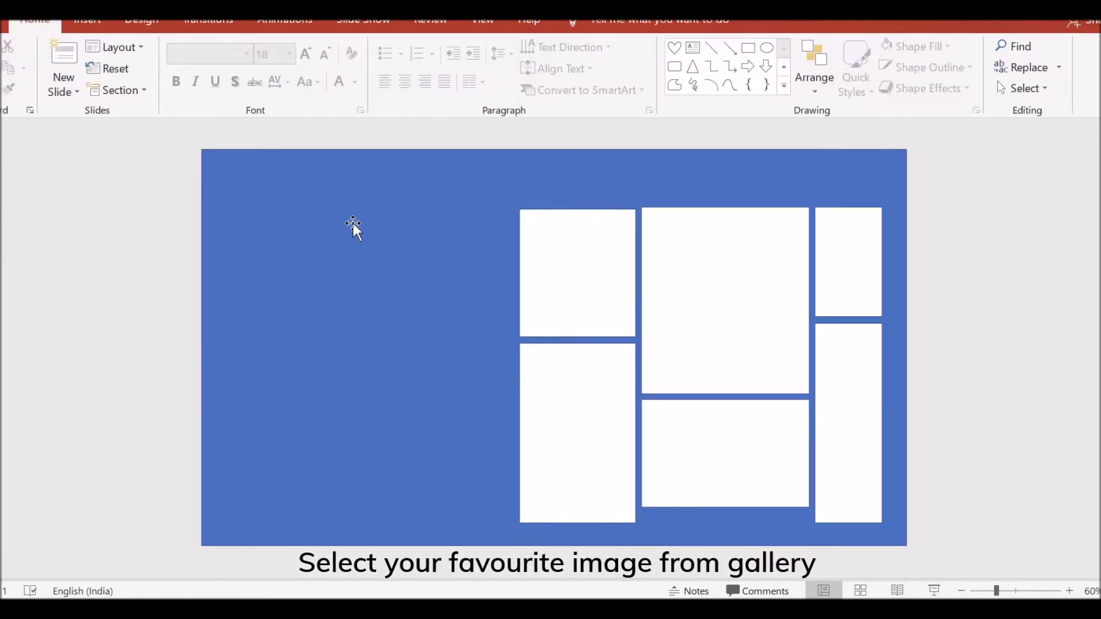
Search Online Pictures for 'mother+baby' and insert the photo of the baby in a pink knit hat.
click(87, 22)
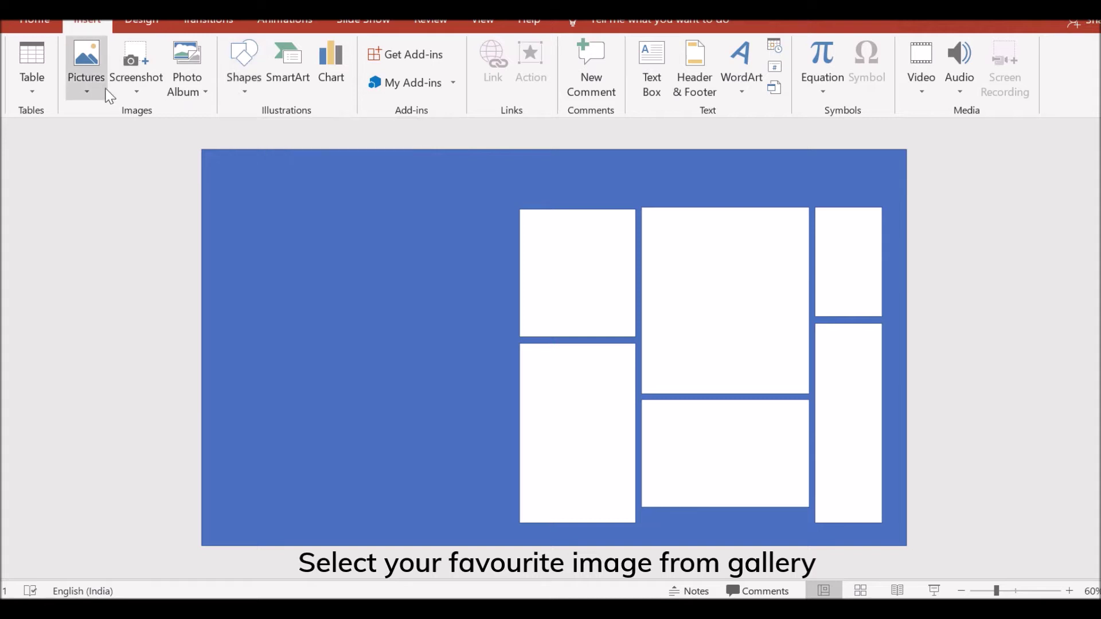
click(86, 80)
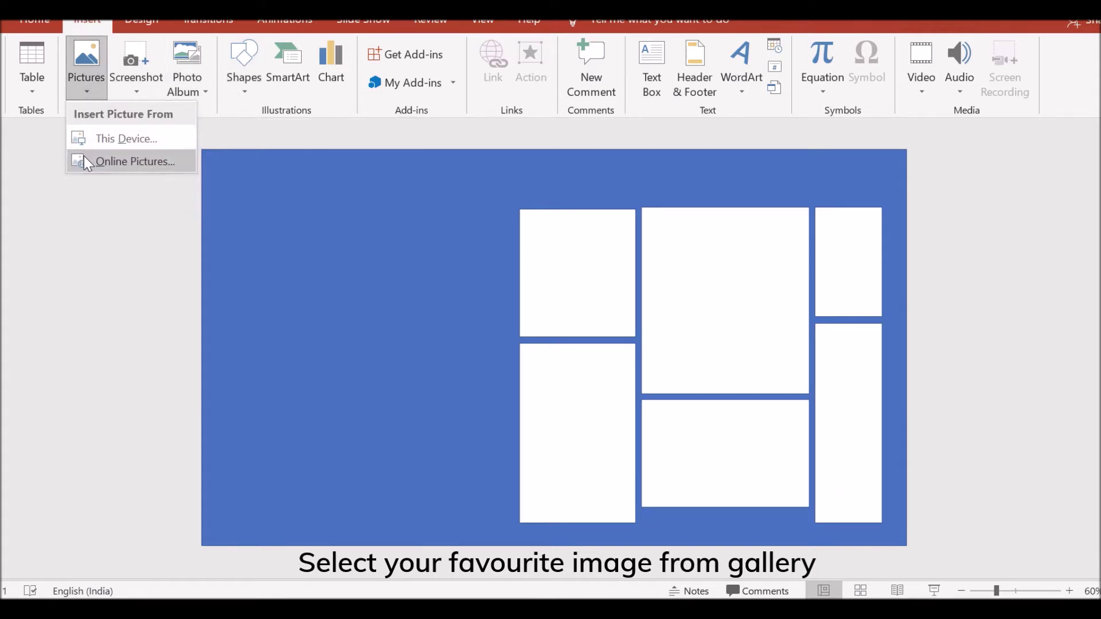
click(84, 161)
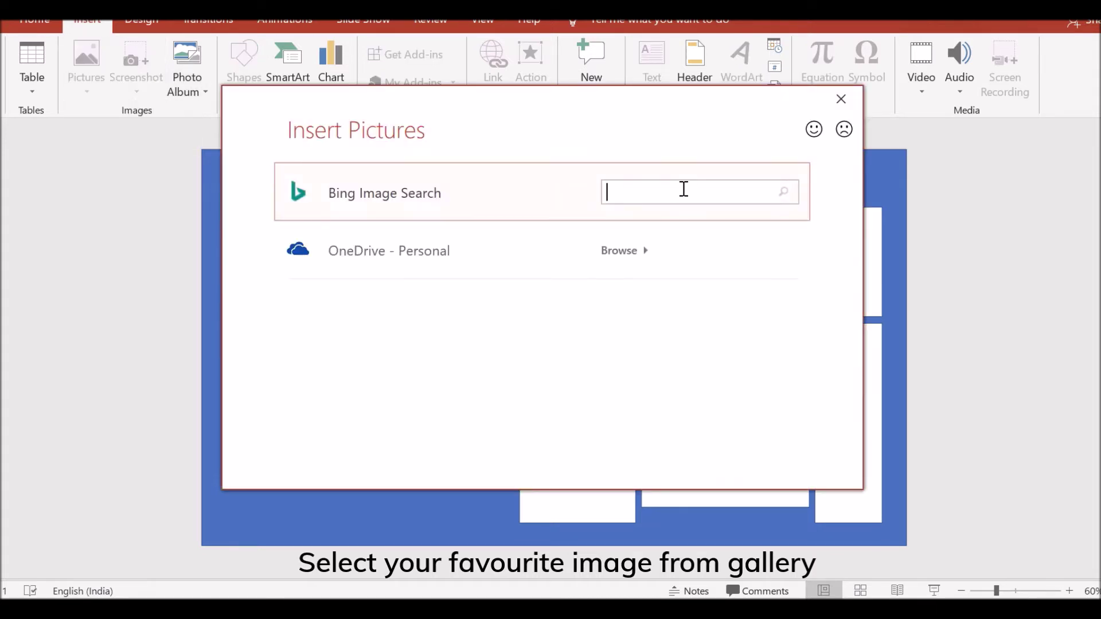
text(mother baby)
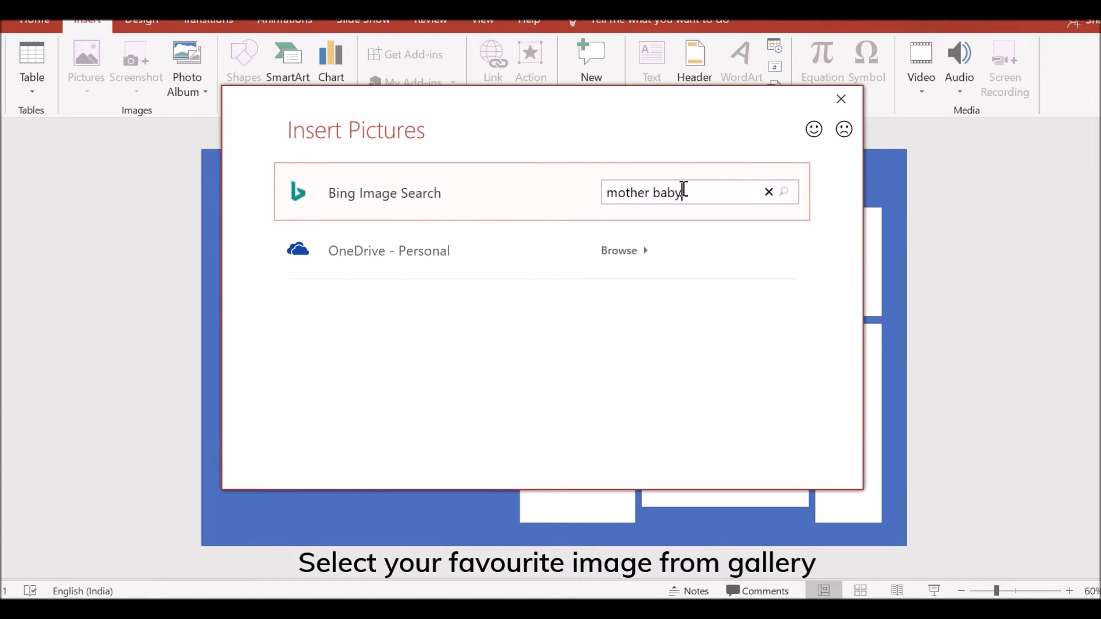
key(Return)
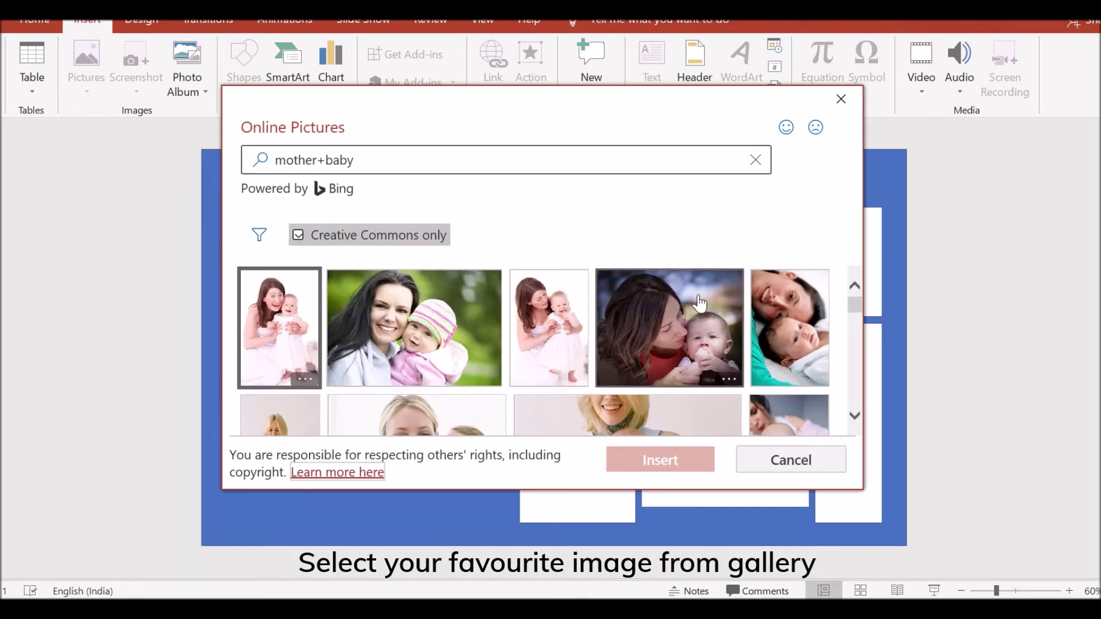
click(412, 341)
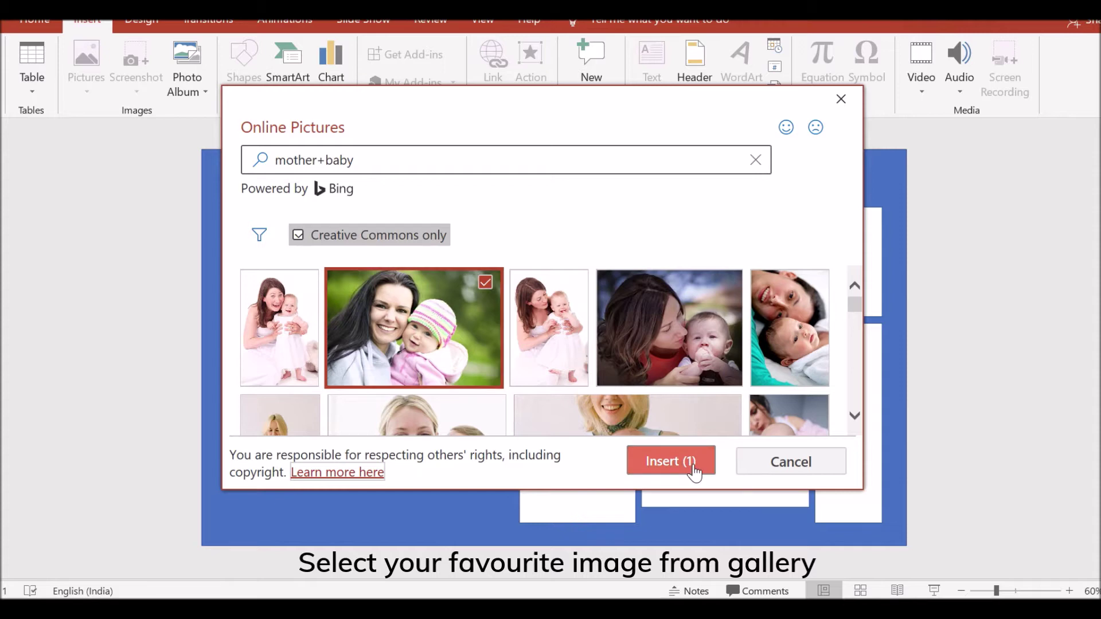
click(695, 468)
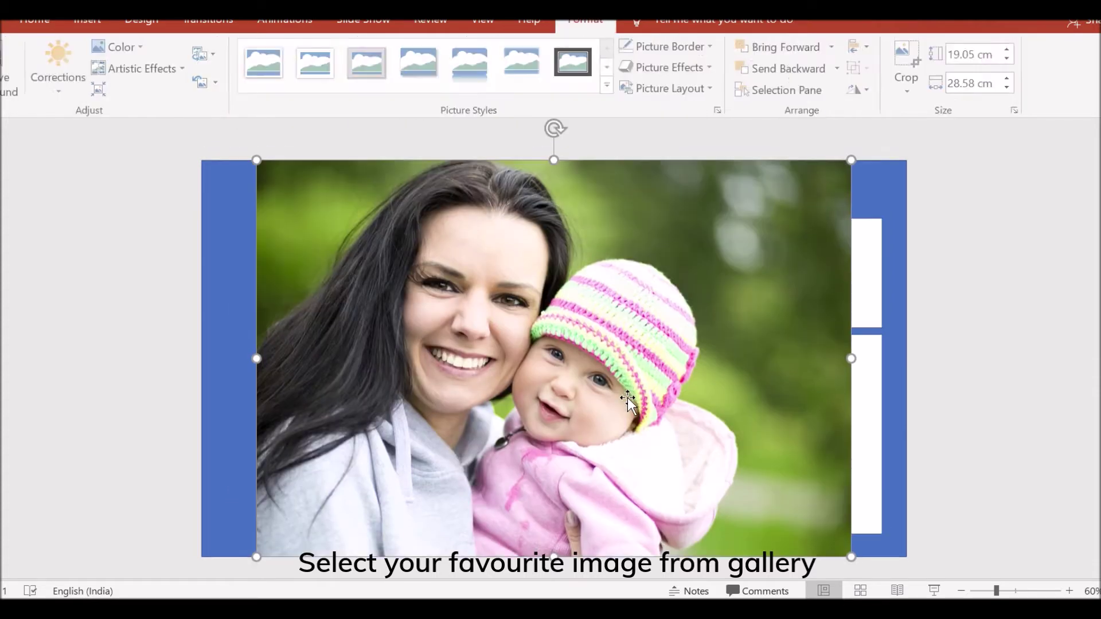
Resize the photo to cover the collage windows and send it to the back.
mouse_move(524, 339)
mouse_down()
mouse_move(589, 336)
mouse_move(576, 324)
mouse_up()
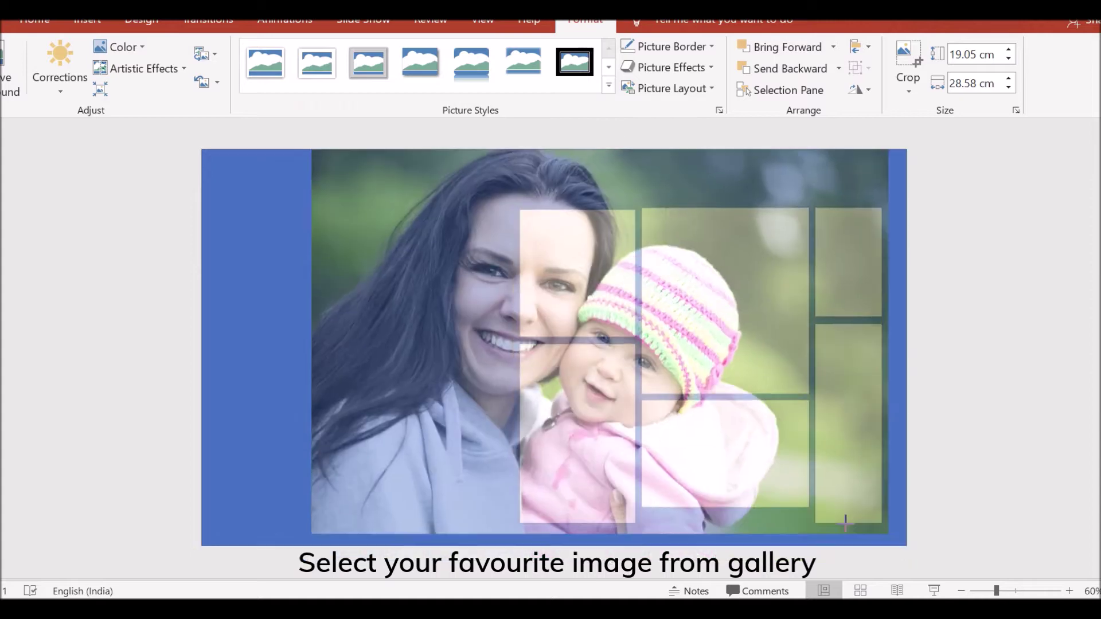
drag(906, 556, 705, 425)
mouse_move(444, 319)
mouse_down()
mouse_move(607, 373)
mouse_move(617, 363)
mouse_up()
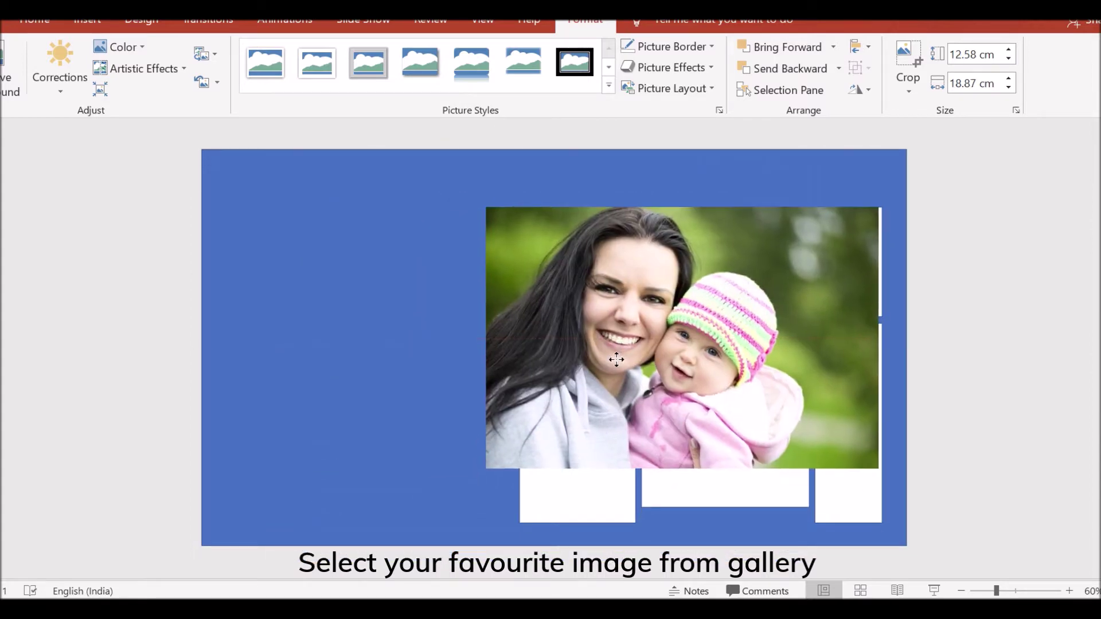
drag(878, 470, 965, 526)
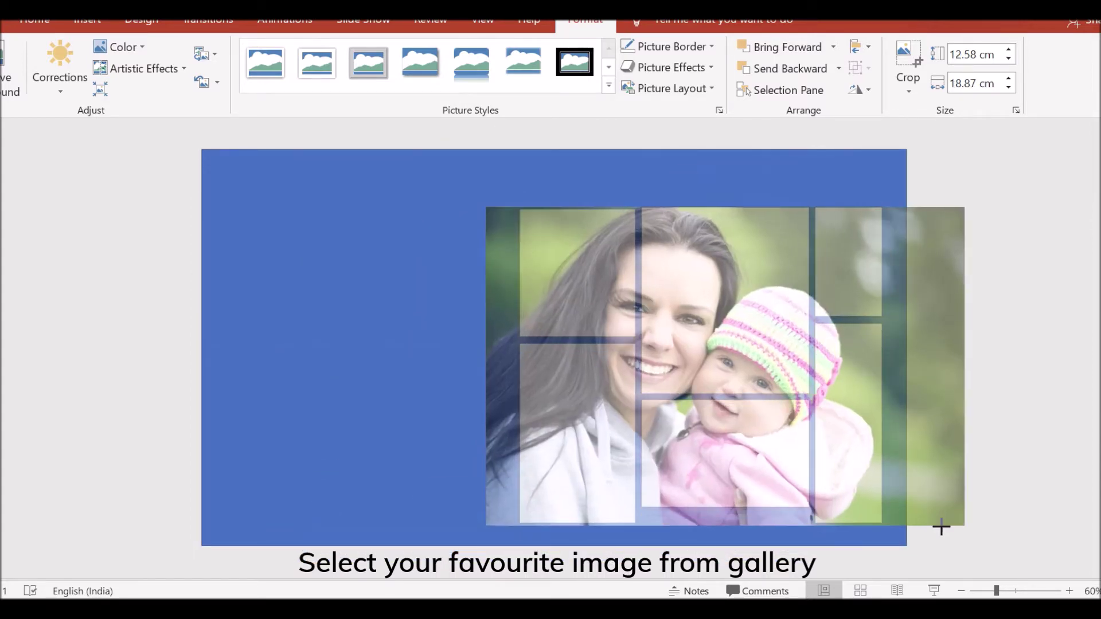
right_click(620, 369)
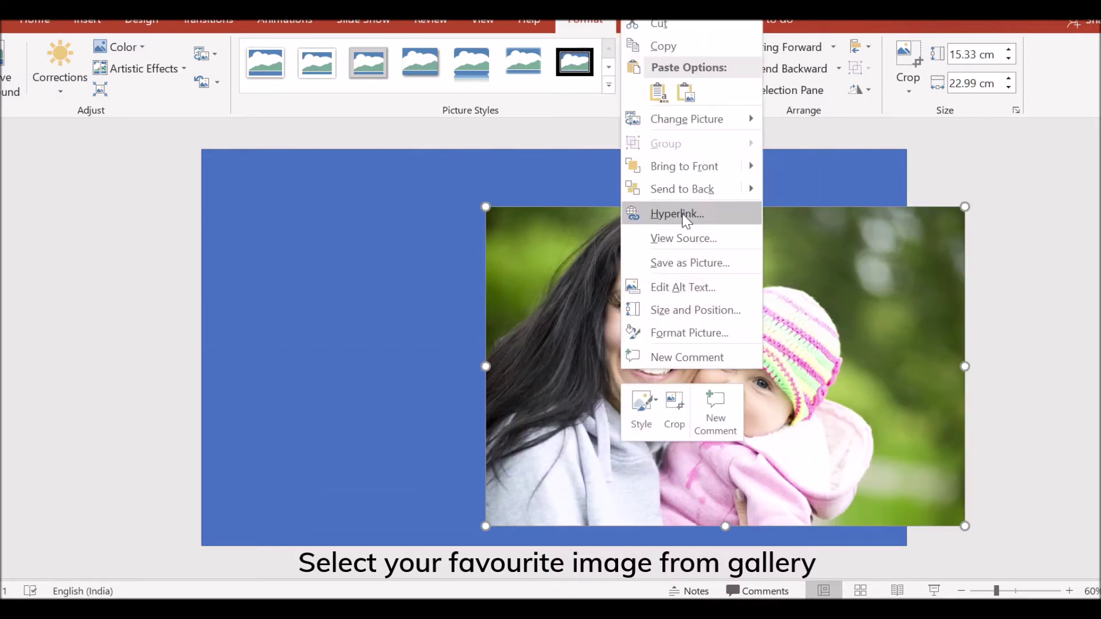
click(687, 196)
Crop the right strip off the photo and nudge the collage frame down slightly.
click(984, 283)
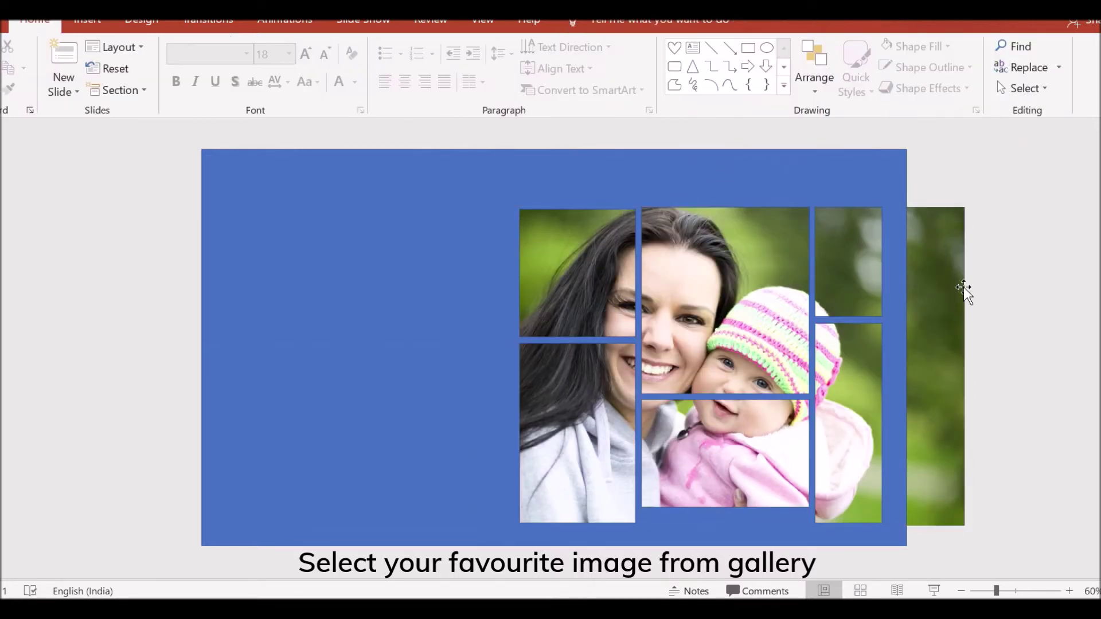
click(956, 288)
click(918, 85)
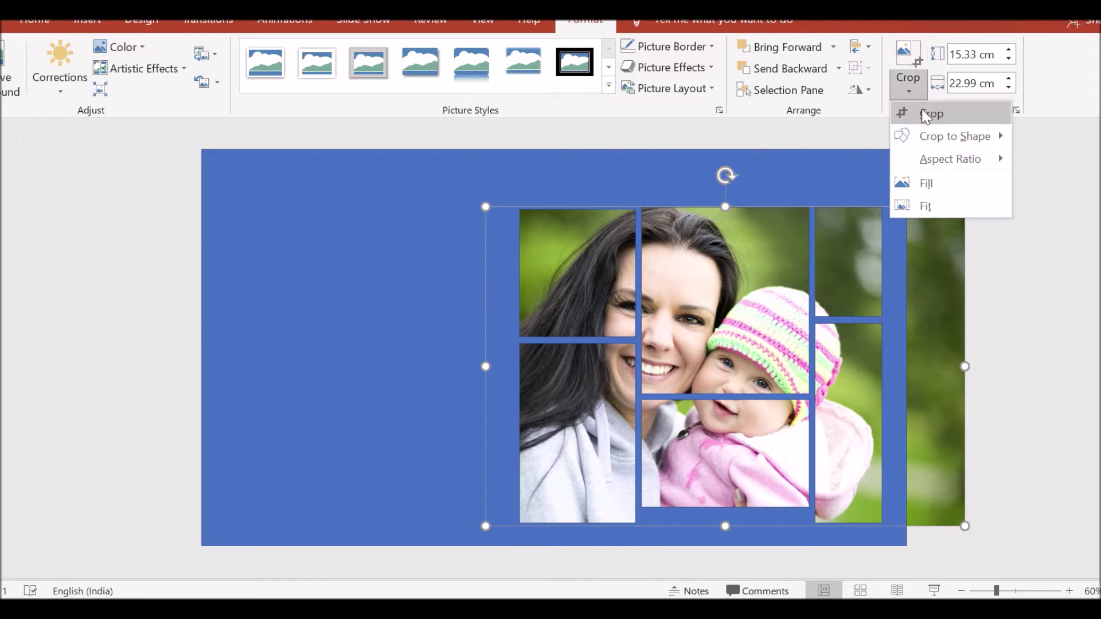
click(926, 115)
drag(963, 366, 905, 366)
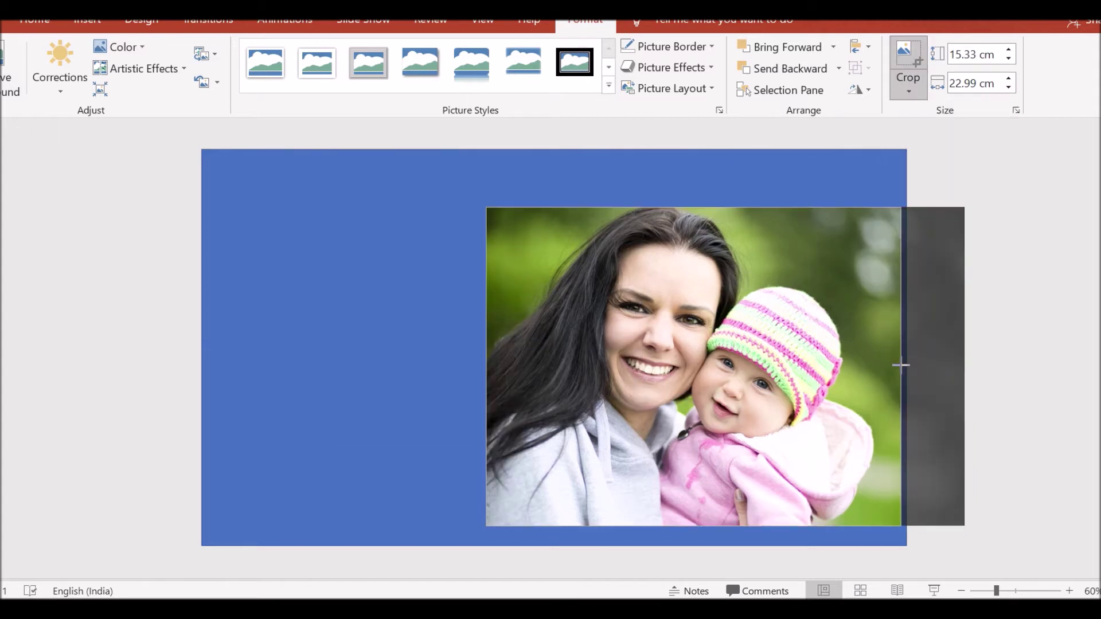
click(990, 264)
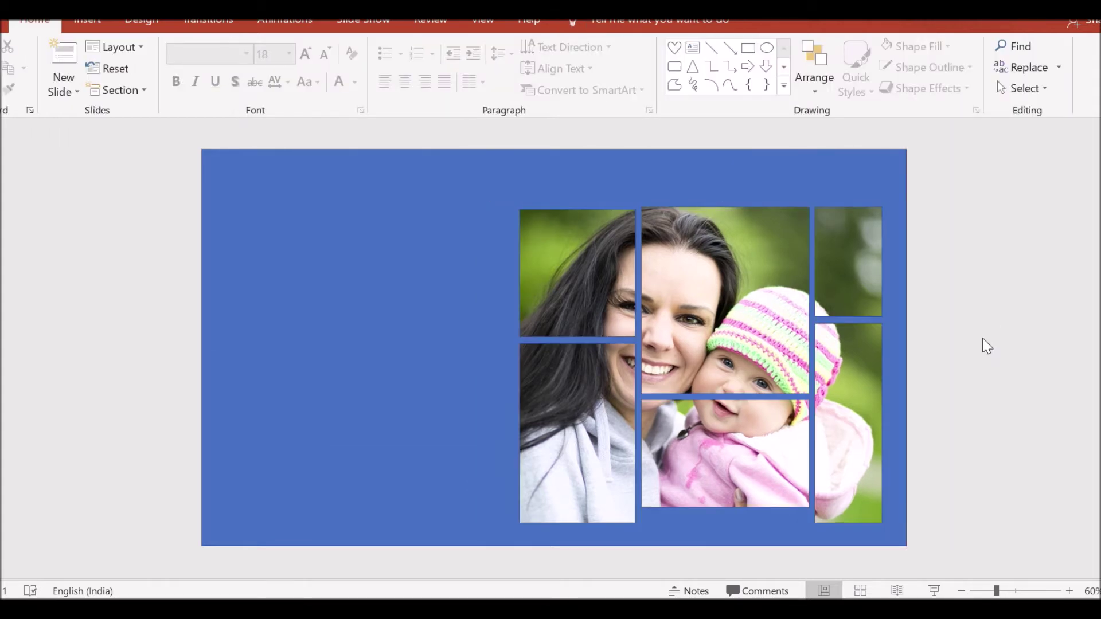
drag(442, 287, 444, 294)
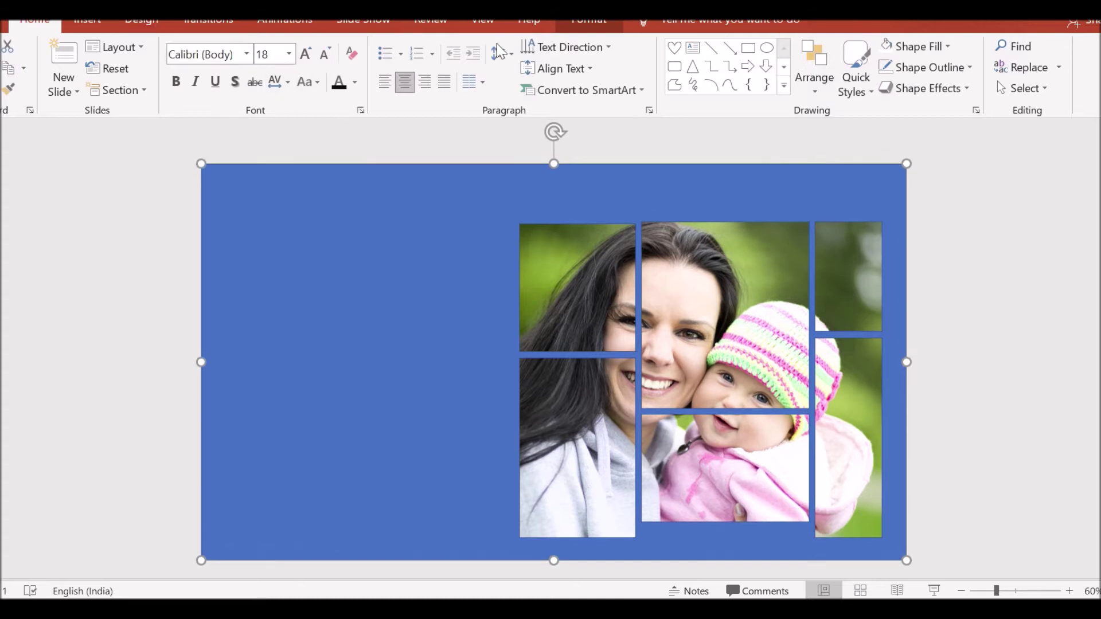
Fill the collage frame with white.
click(598, 23)
click(421, 46)
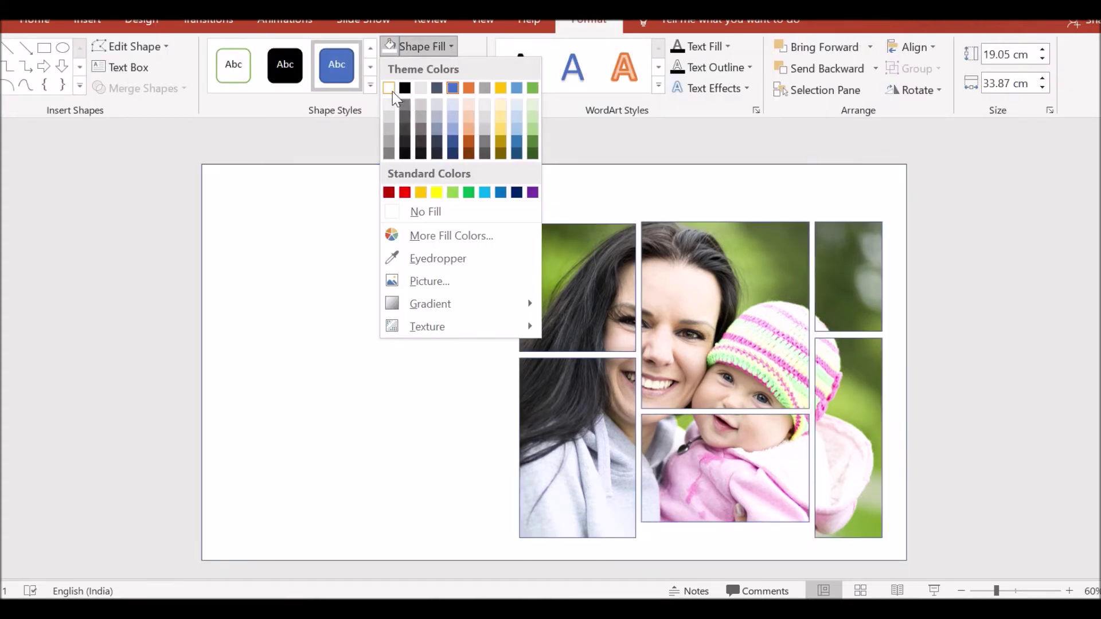
click(392, 92)
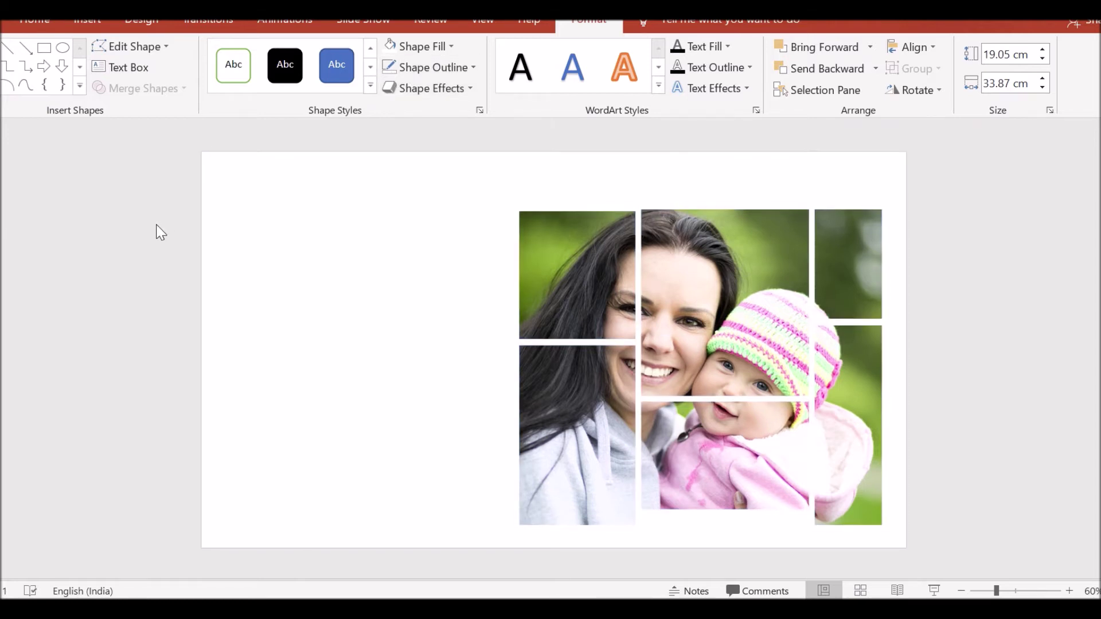
click(160, 232)
Shift the photo behind the frame so the faces sit within the windows, then crop it.
click(845, 268)
mouse_move(482, 261)
mouse_down()
mouse_move(510, 260)
mouse_move(499, 240)
mouse_up()
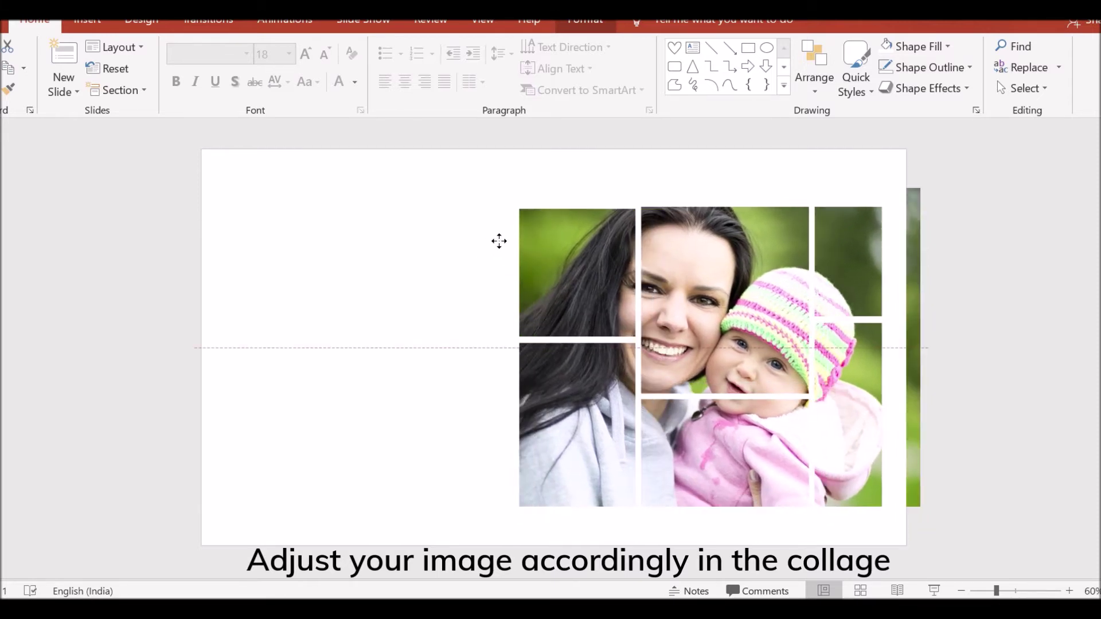
drag(499, 241, 504, 248)
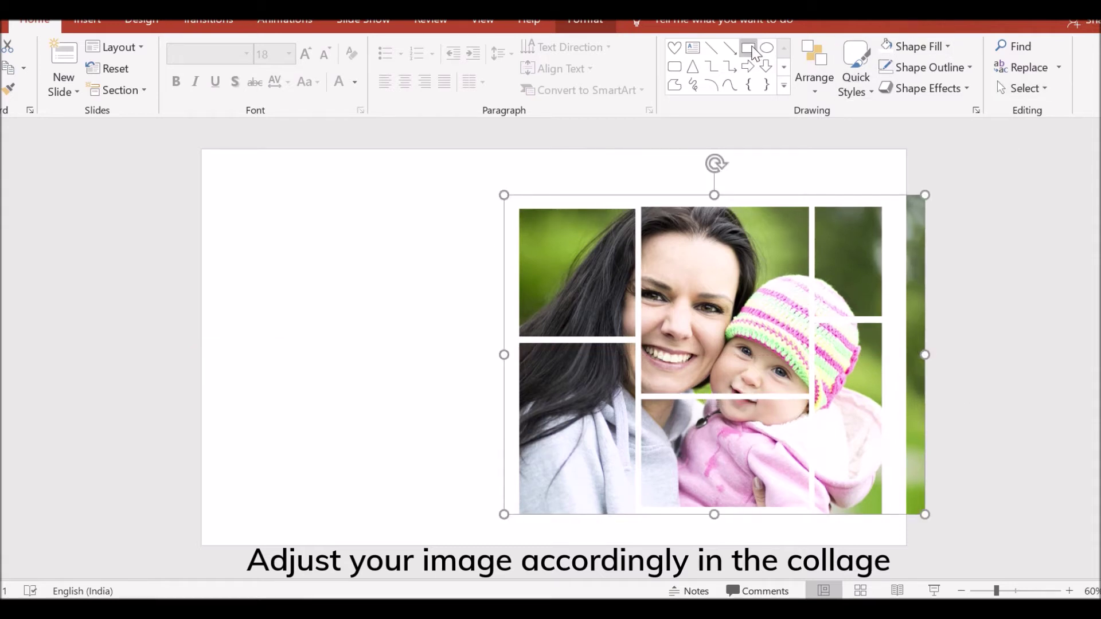
click(585, 21)
click(909, 83)
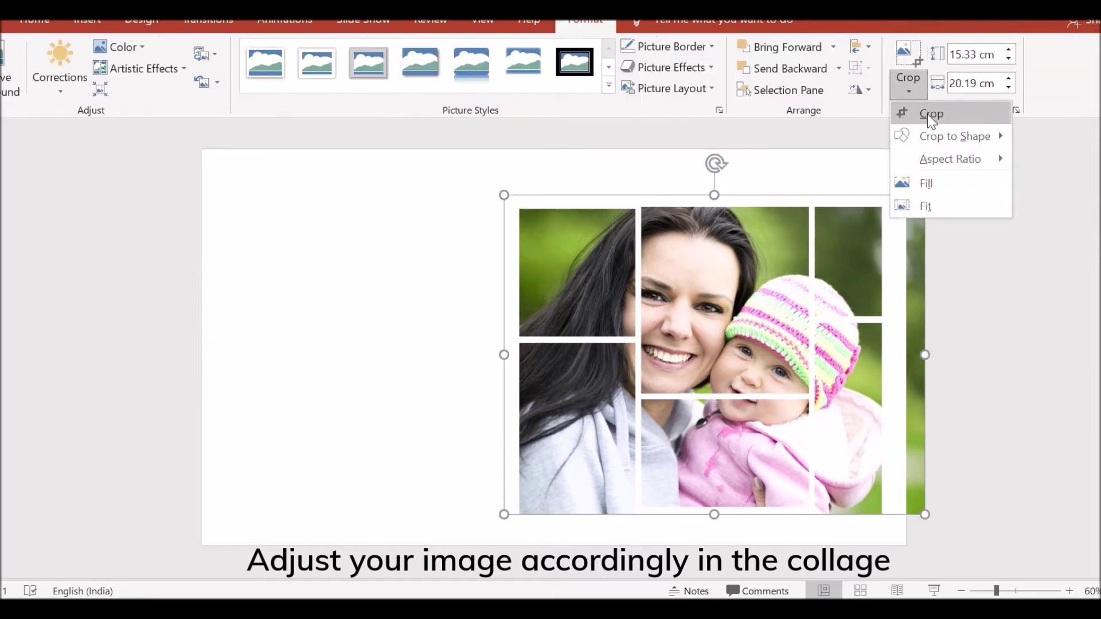
click(932, 115)
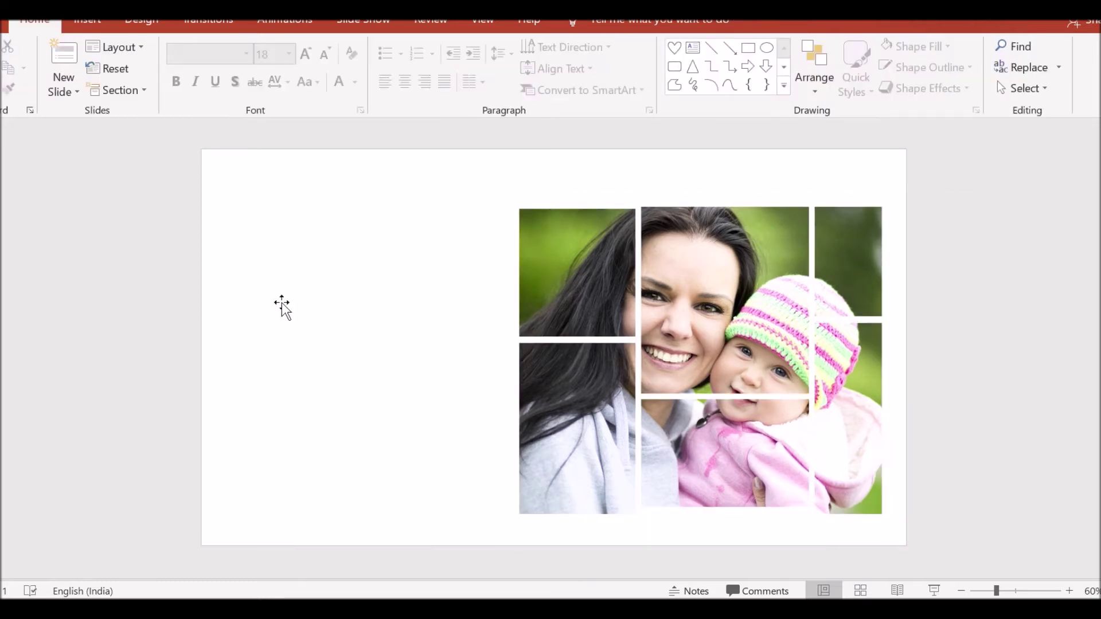
click(87, 20)
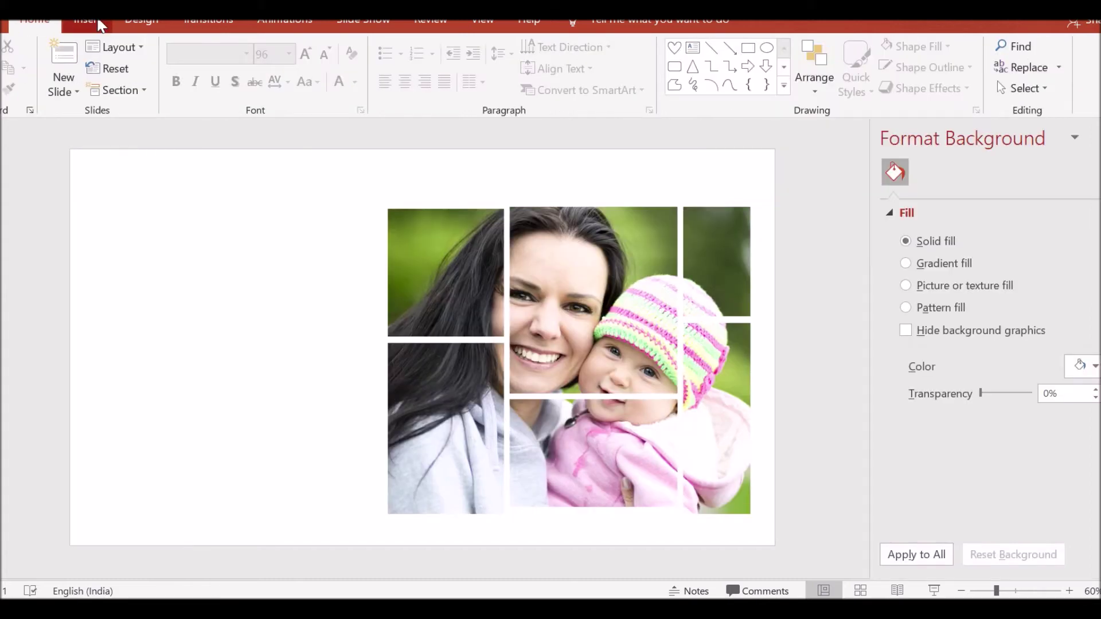
Add a WordArt text box at the slide's left side reading 'MOM'.
click(97, 22)
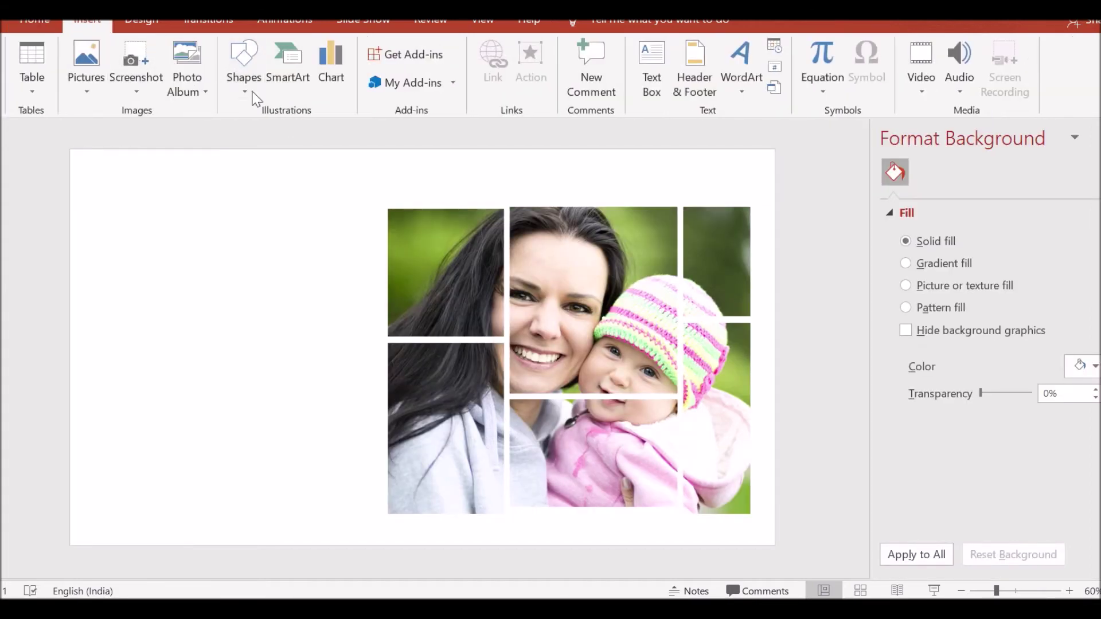
click(741, 63)
click(744, 127)
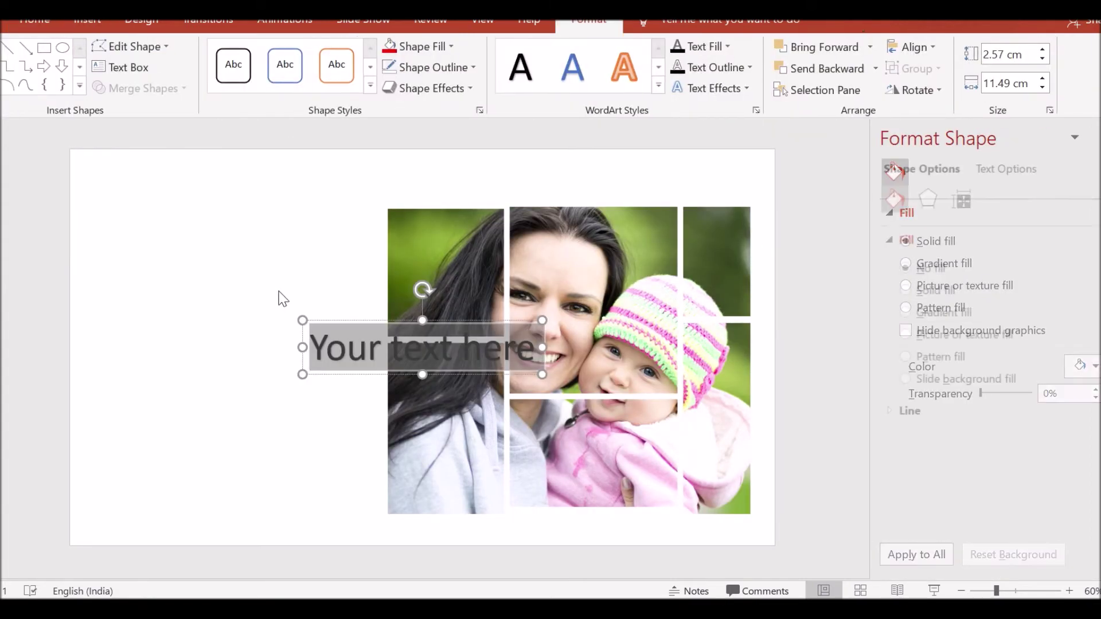
drag(351, 324, 164, 269)
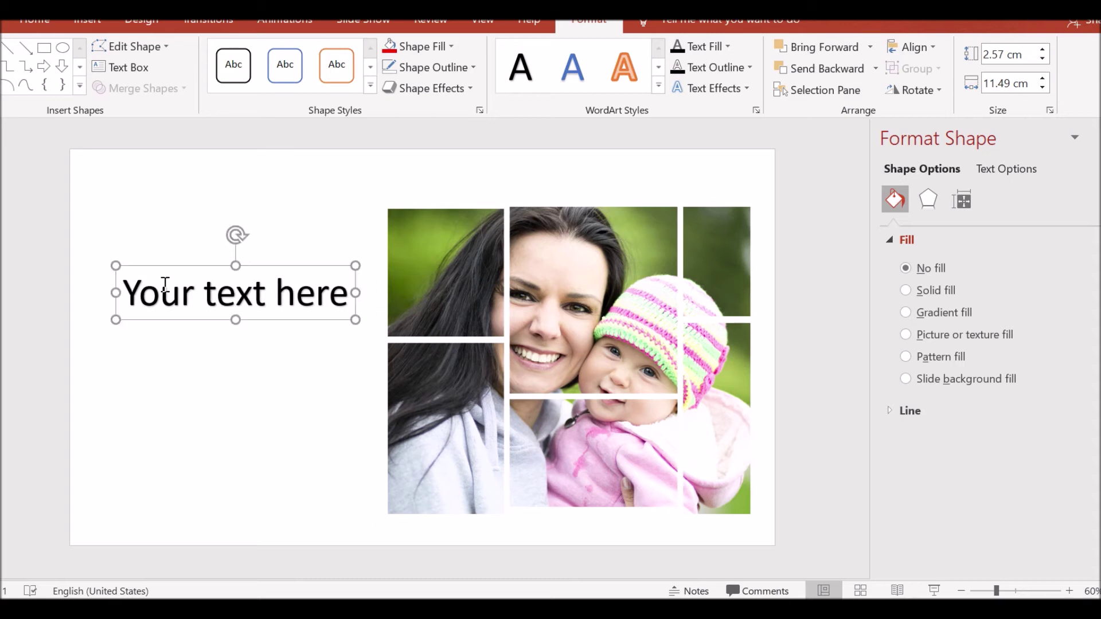
text(MOM)
Set MOM in the Aharoni font and enlarge it to heading size.
double_click(212, 300)
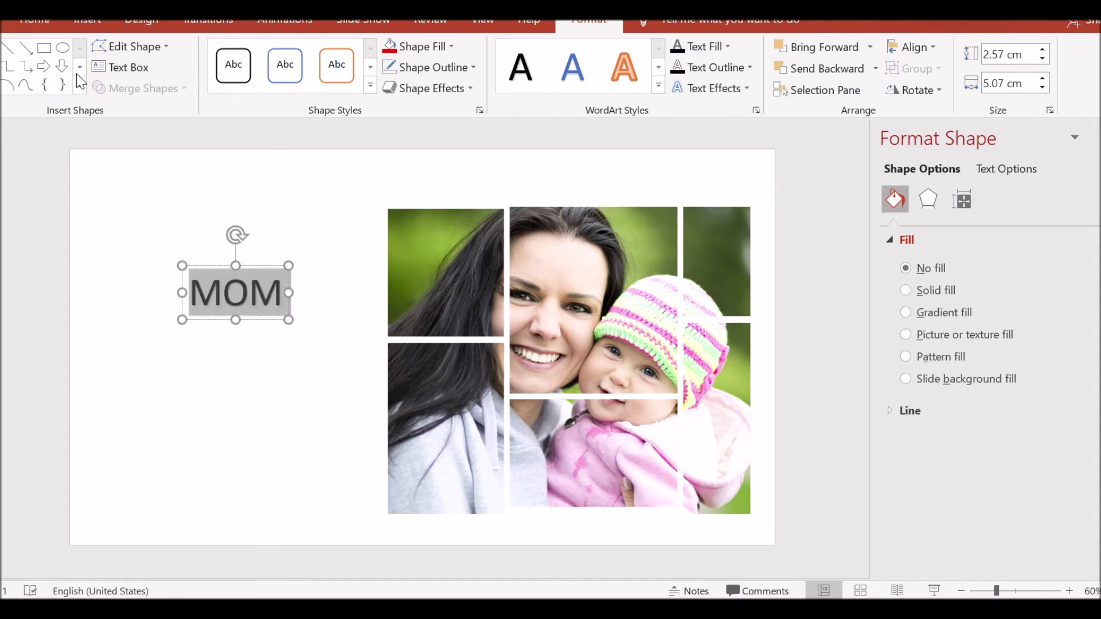
click(87, 21)
click(41, 24)
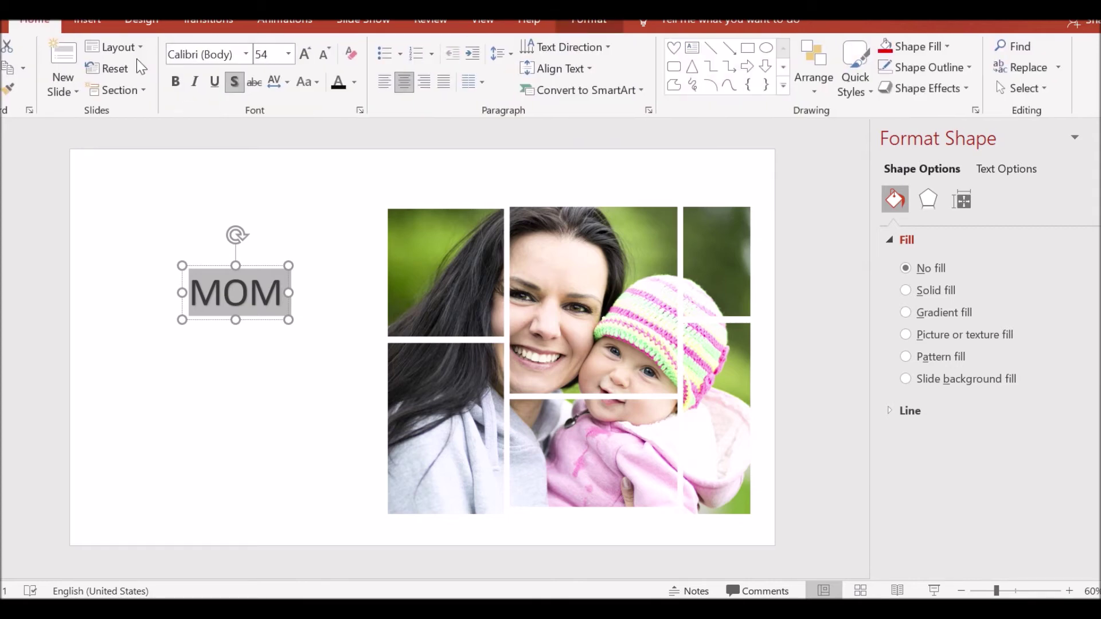
click(246, 53)
click(198, 169)
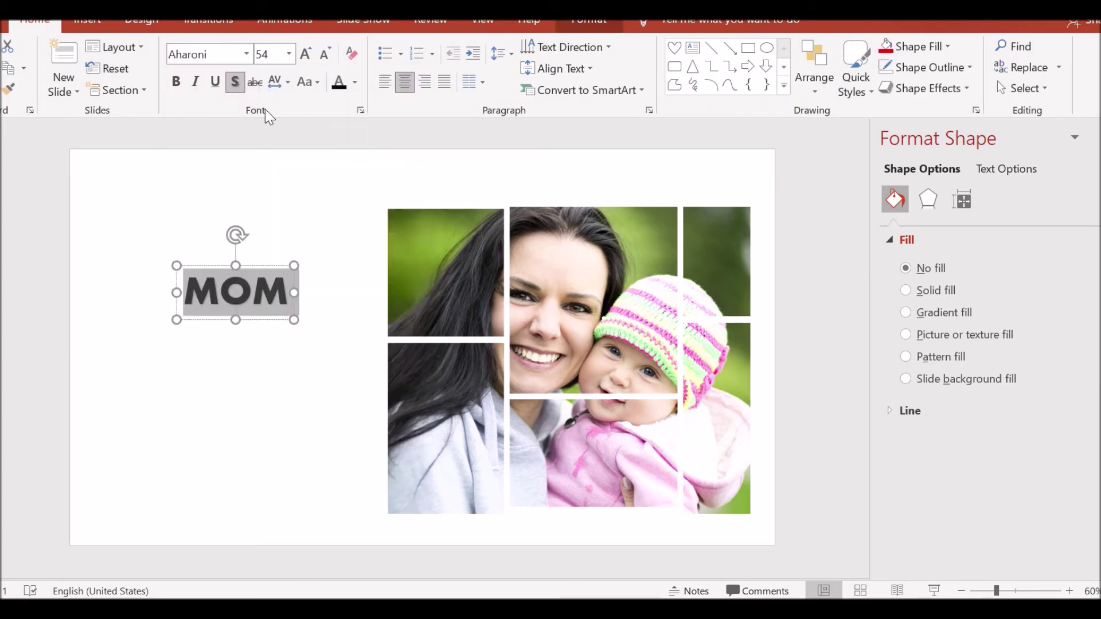
click(305, 53)
click(306, 53)
click(306, 54)
click(306, 53)
click(308, 82)
click(322, 147)
click(310, 55)
click(310, 55)
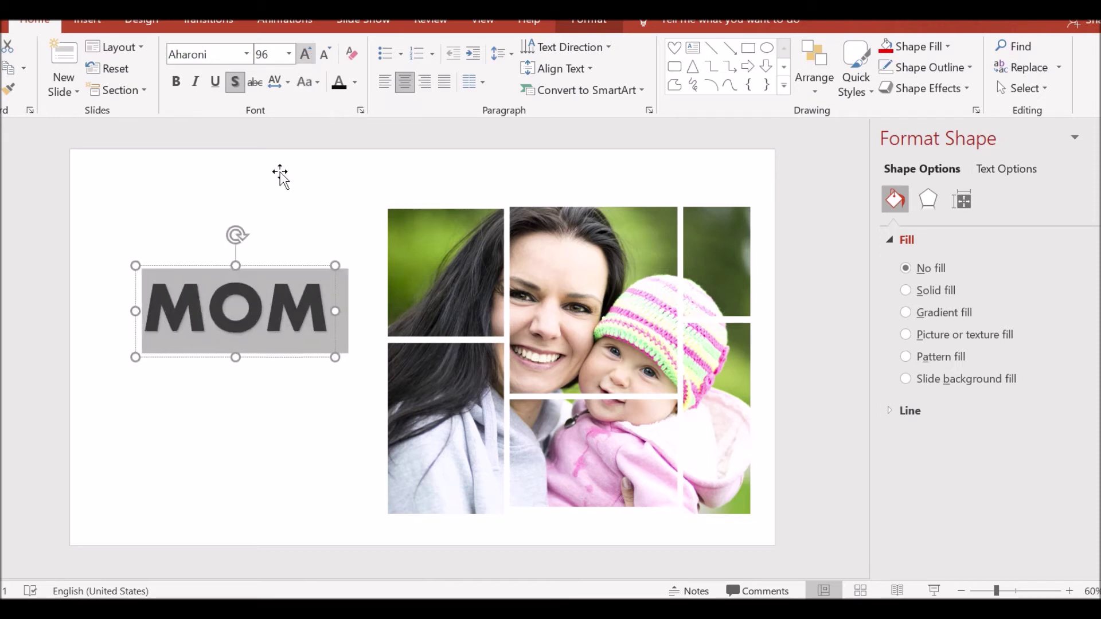
click(310, 55)
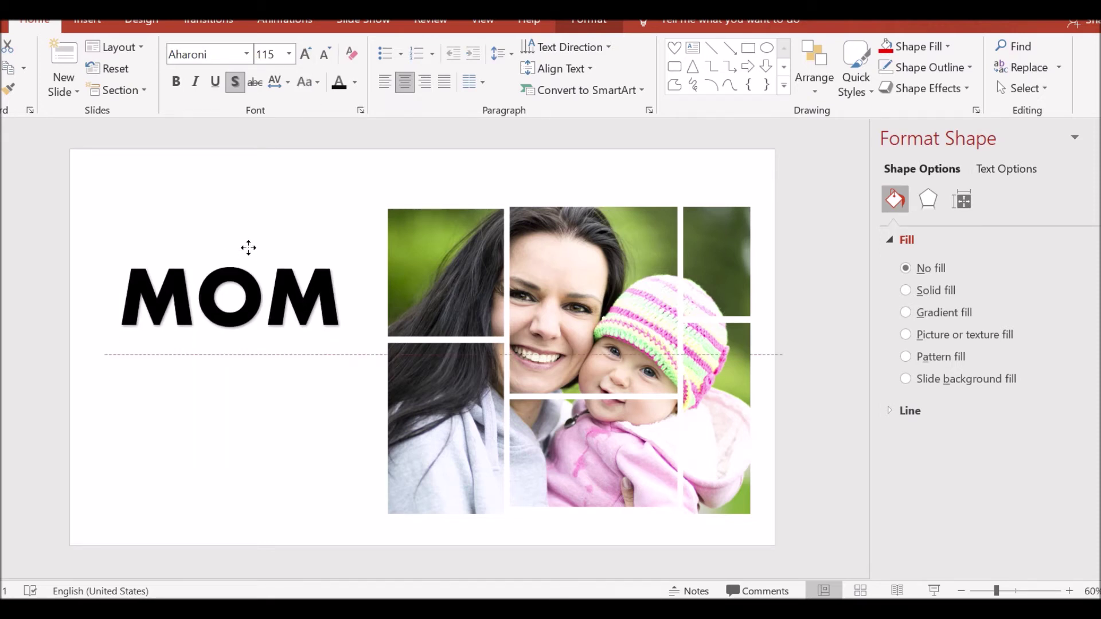
Move MOM up slightly, remove its shadow, make it bold, and show the reflection effects.
drag(251, 273, 246, 253)
click(237, 86)
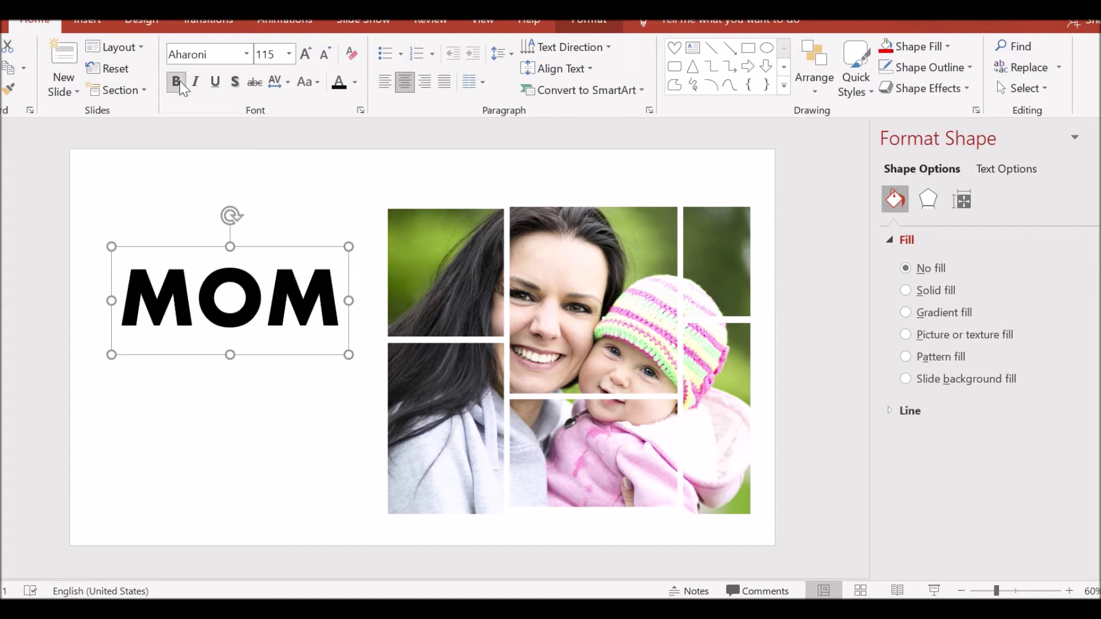
click(182, 89)
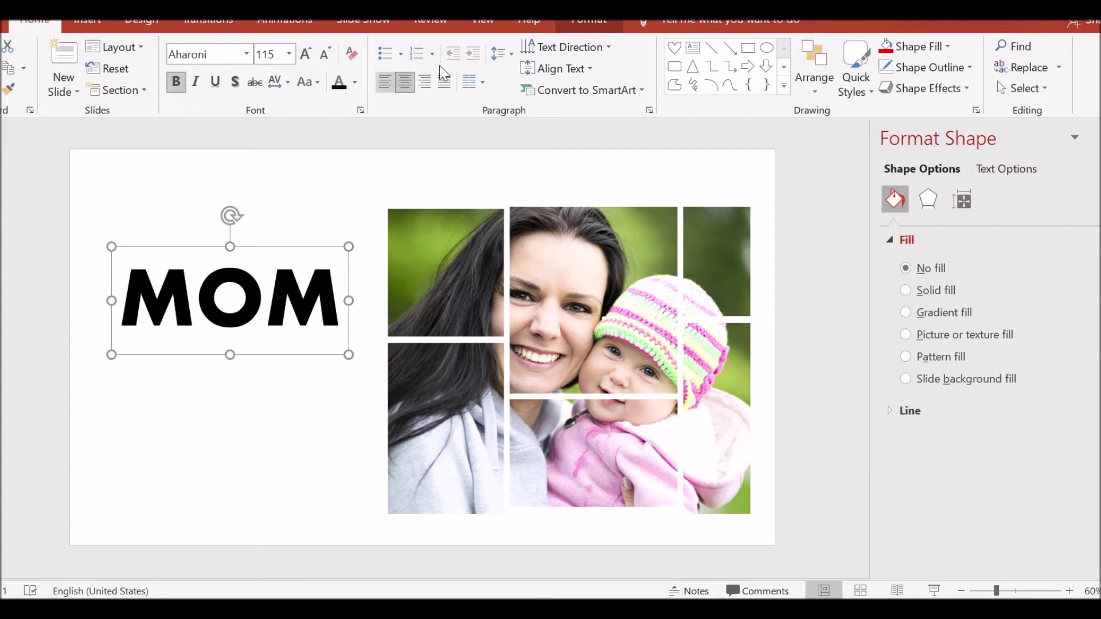
click(591, 21)
click(745, 88)
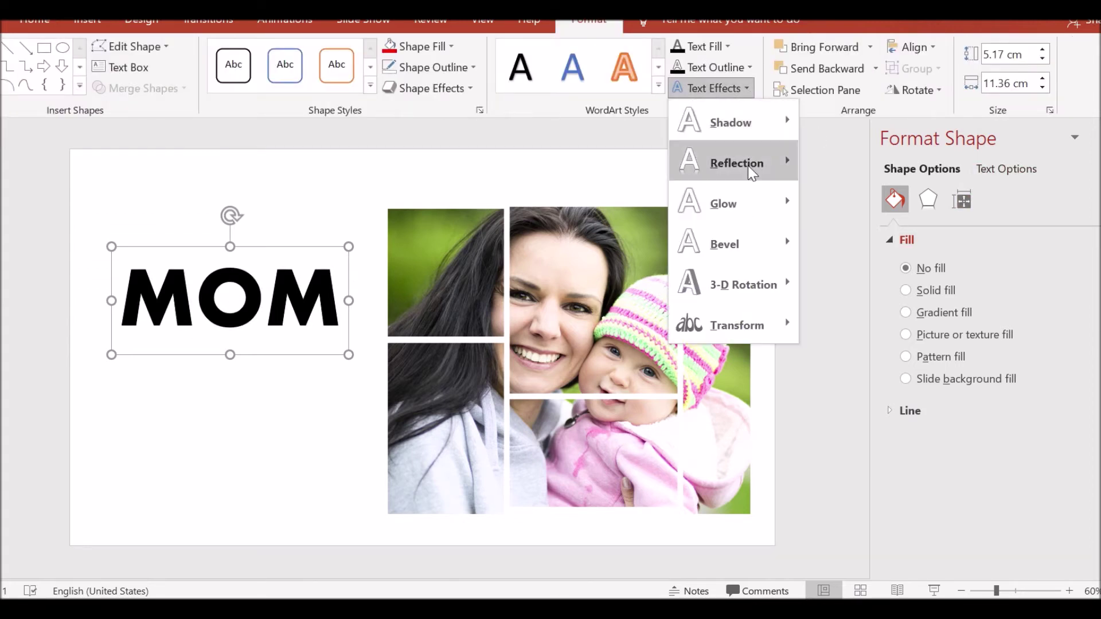
mouse_move(735, 162)
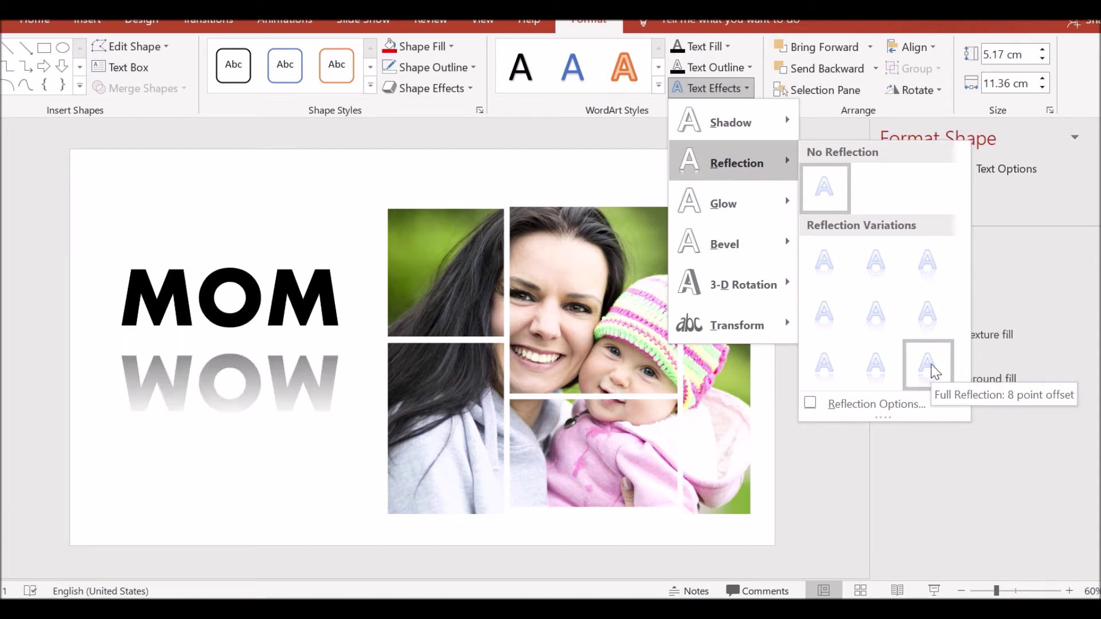
Give MOM a full reflection with 52% transparency and 92% size.
click(925, 364)
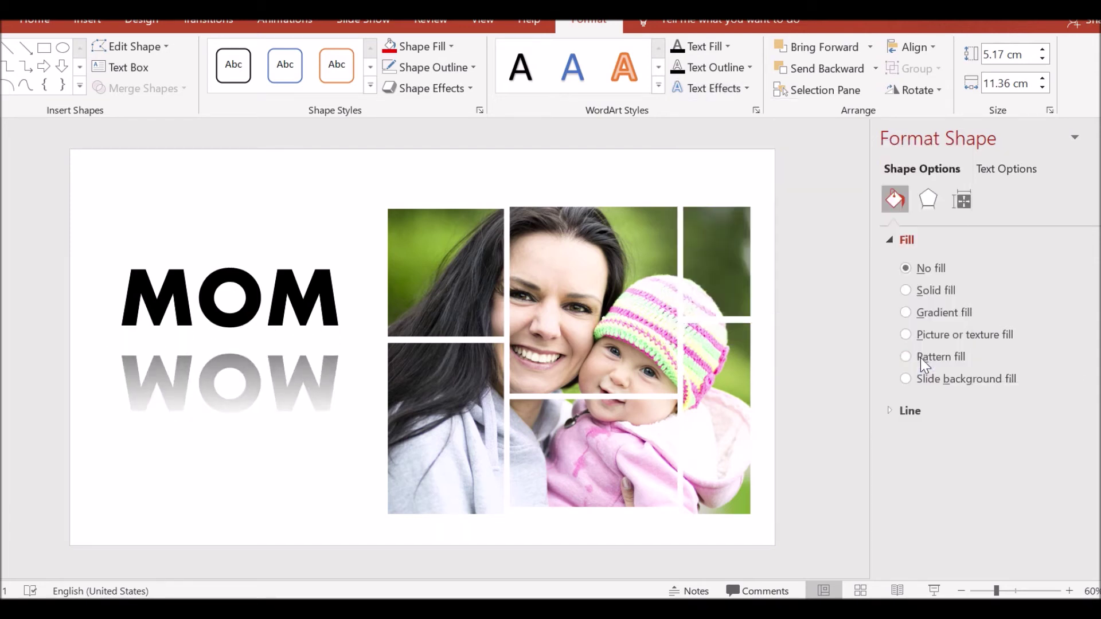
click(1006, 170)
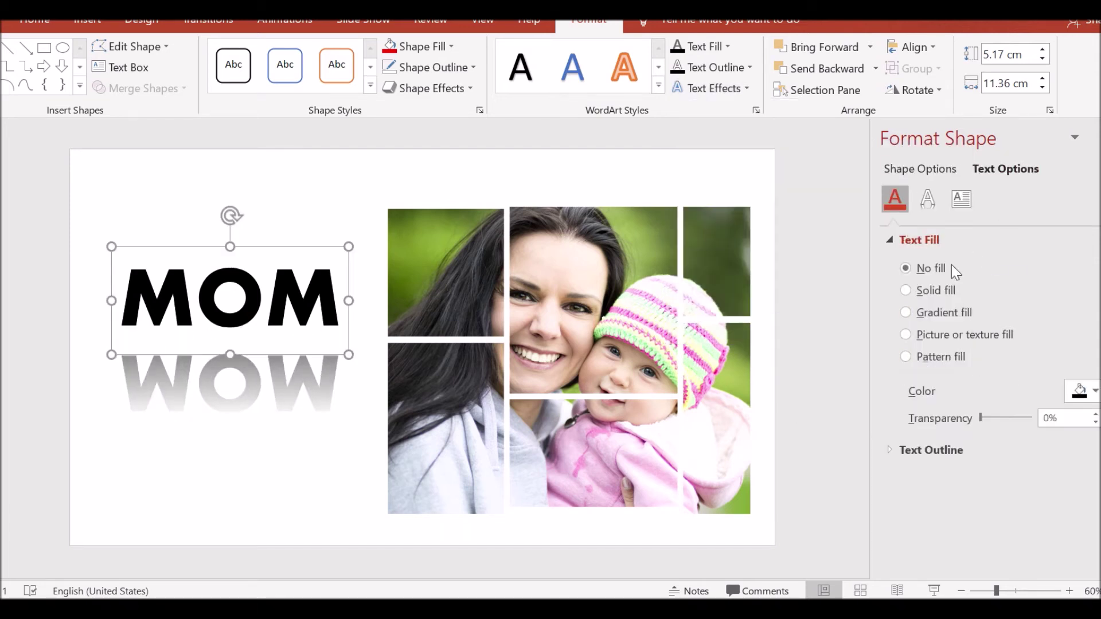
click(936, 210)
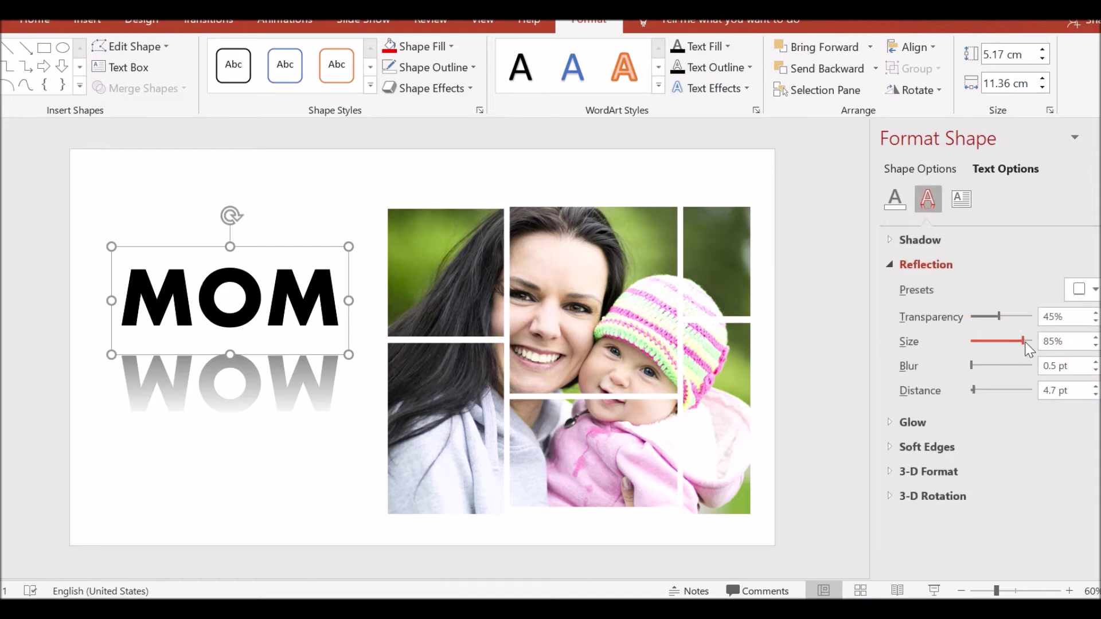
drag(999, 317, 1003, 319)
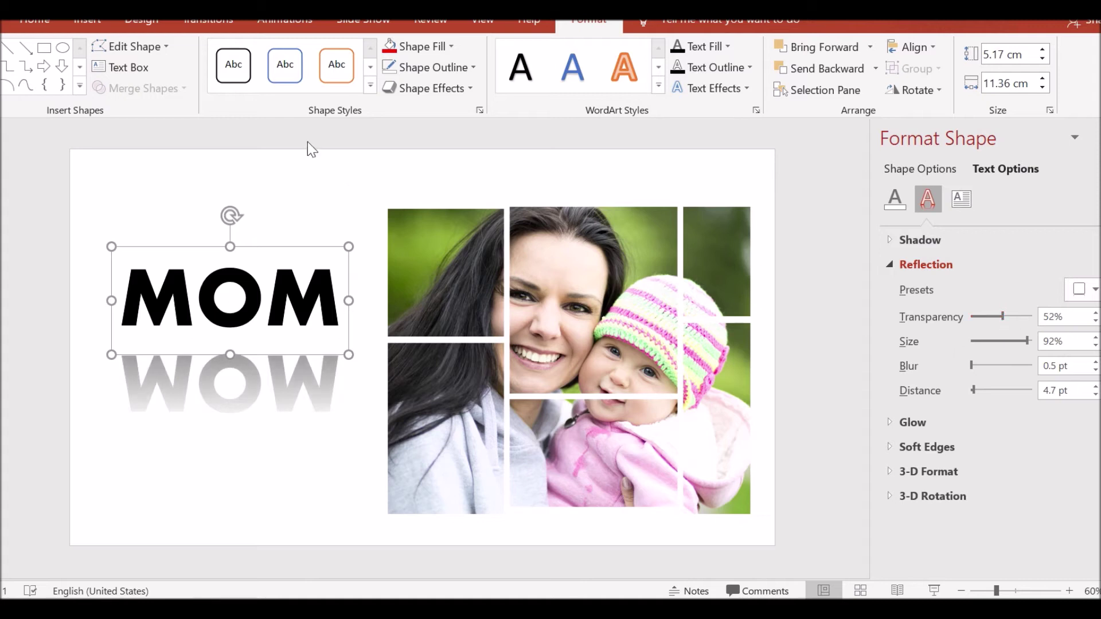
Delete the O from MOM, leaving a gap between the two Ms.
click(278, 192)
click(232, 313)
key(BackSpace)
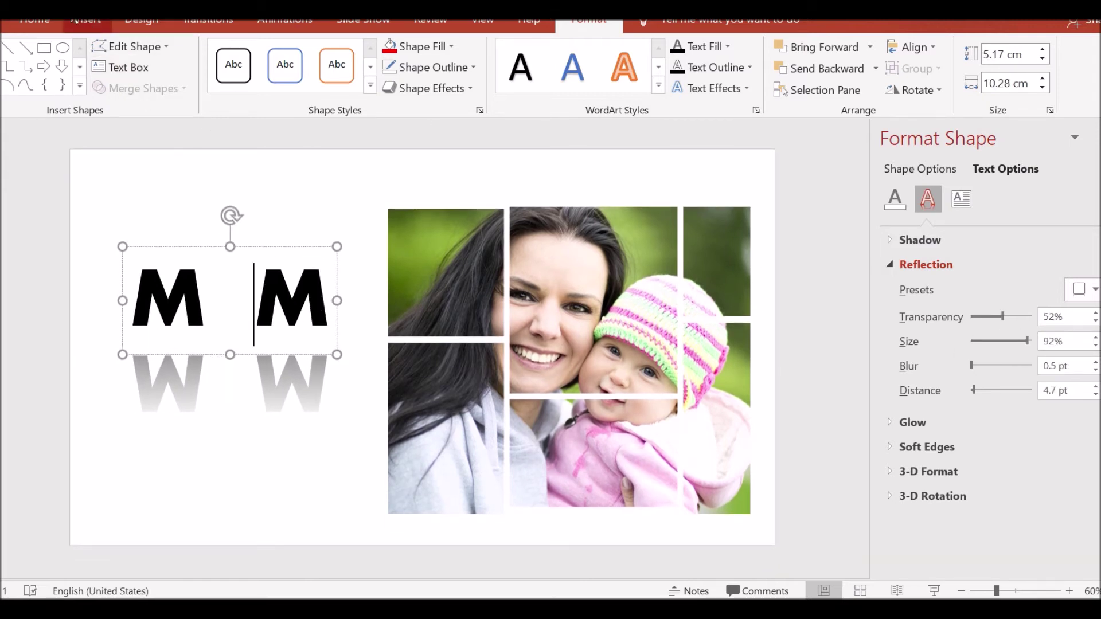
Draw a red heart with no outline and place it between the two Ms.
click(86, 20)
click(243, 60)
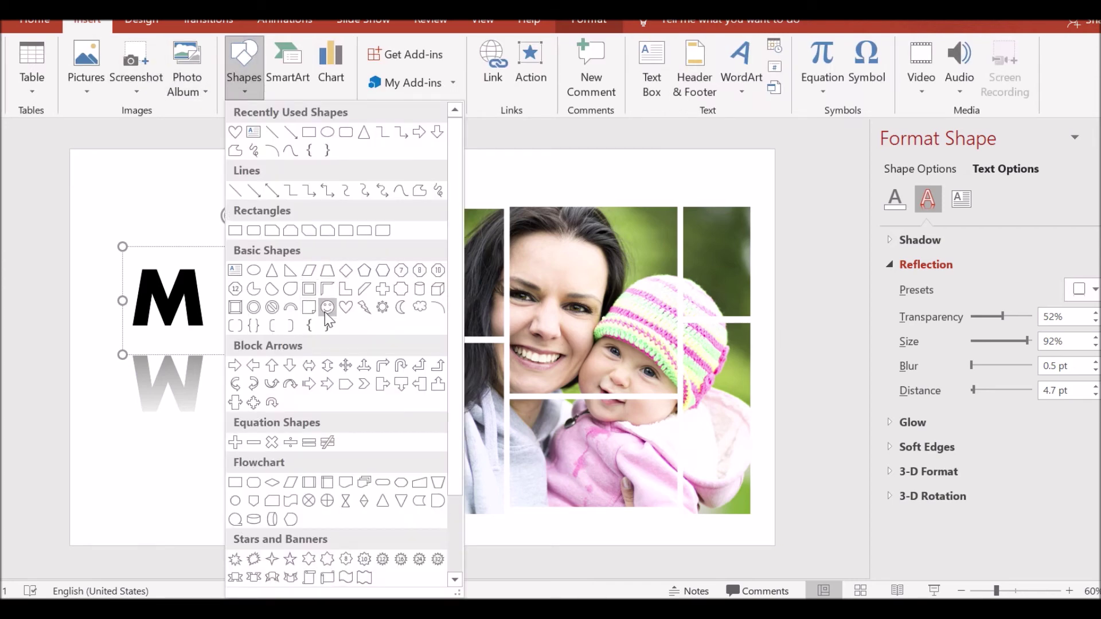
click(345, 306)
drag(277, 191, 331, 244)
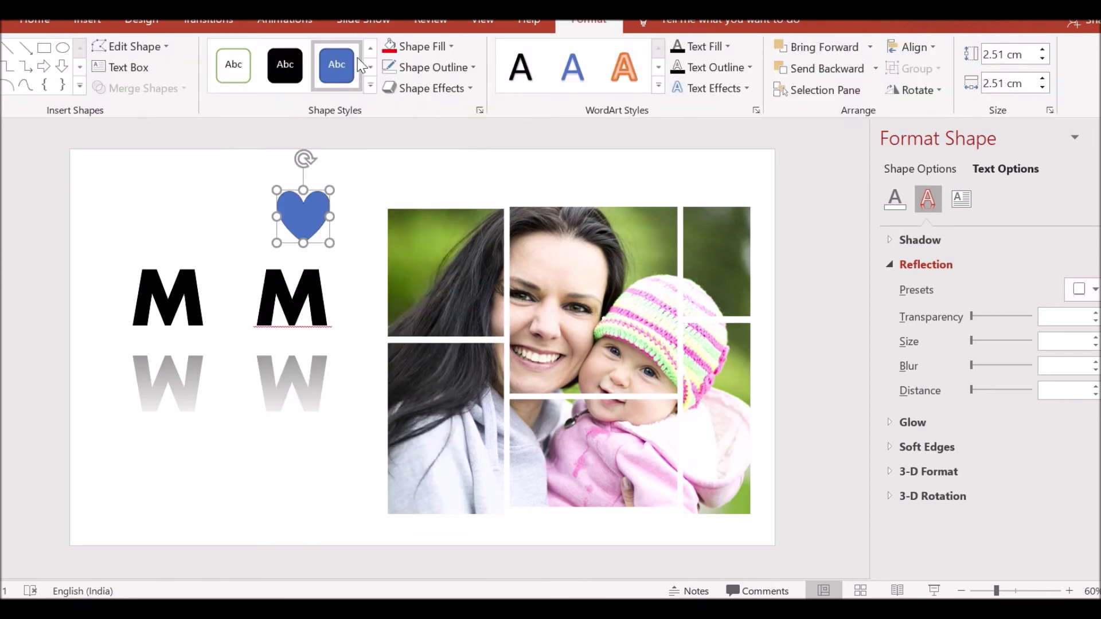
click(390, 47)
click(425, 67)
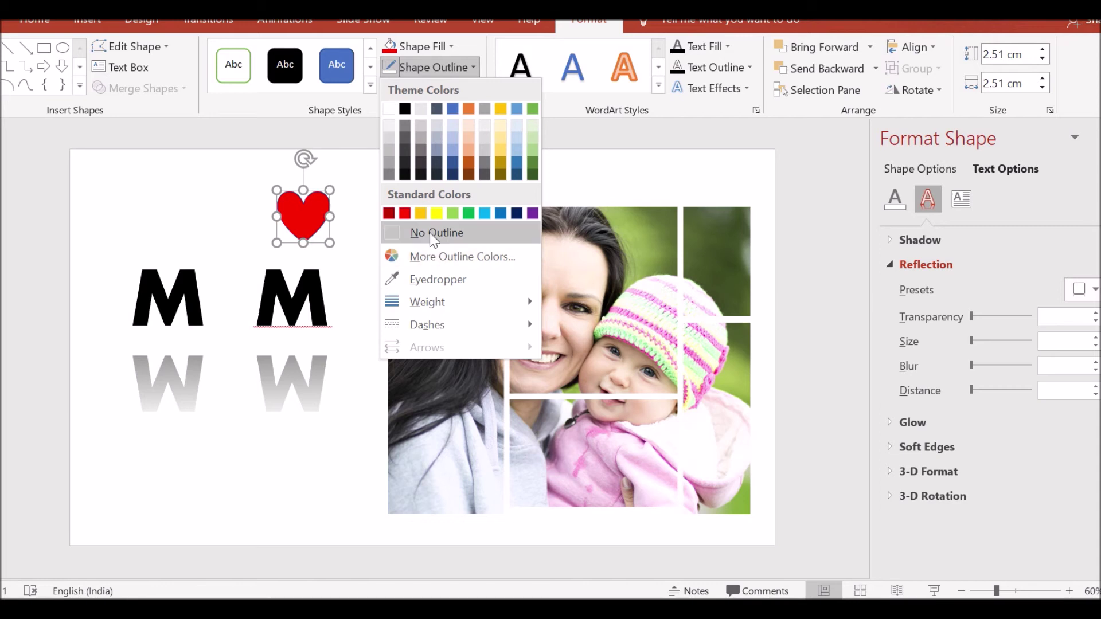
click(430, 233)
drag(305, 221, 235, 301)
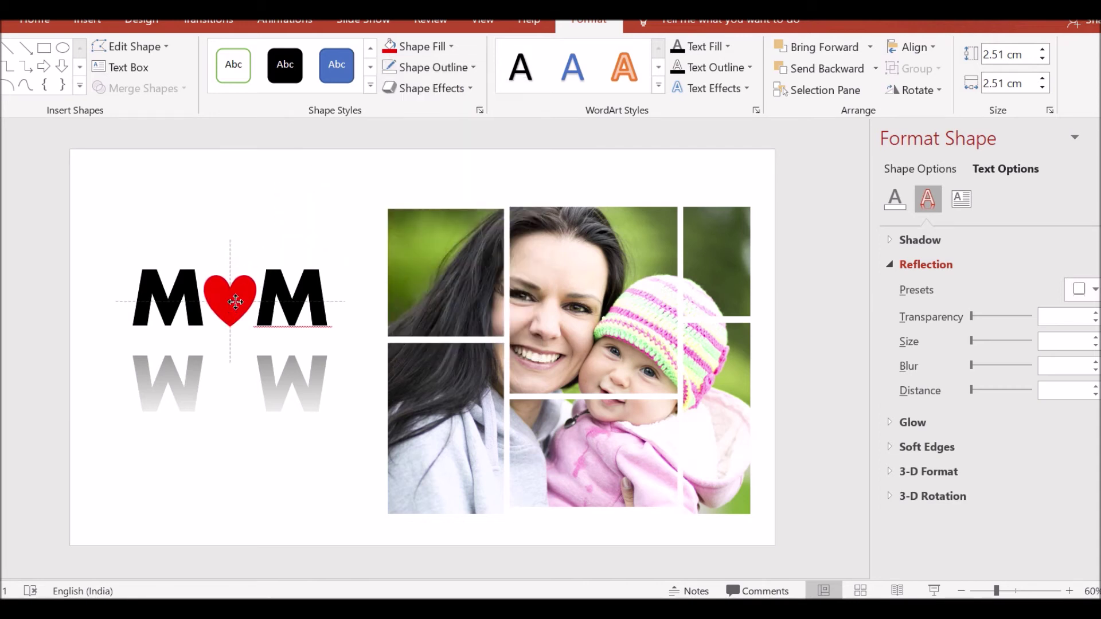
drag(234, 301, 236, 302)
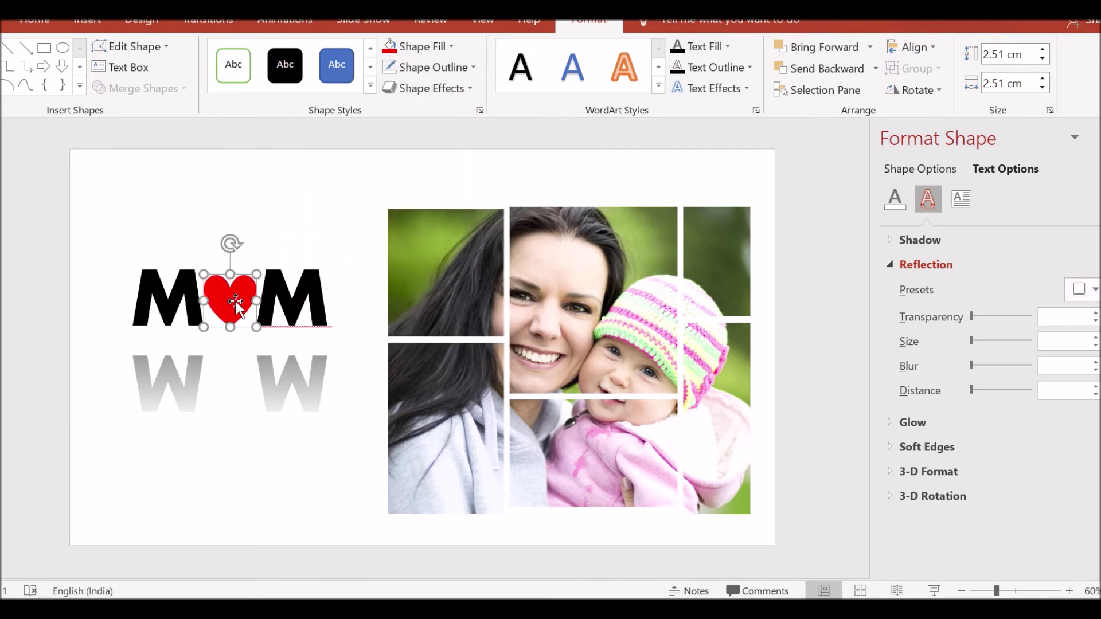
Give the heart a full reflection beneath it.
click(428, 88)
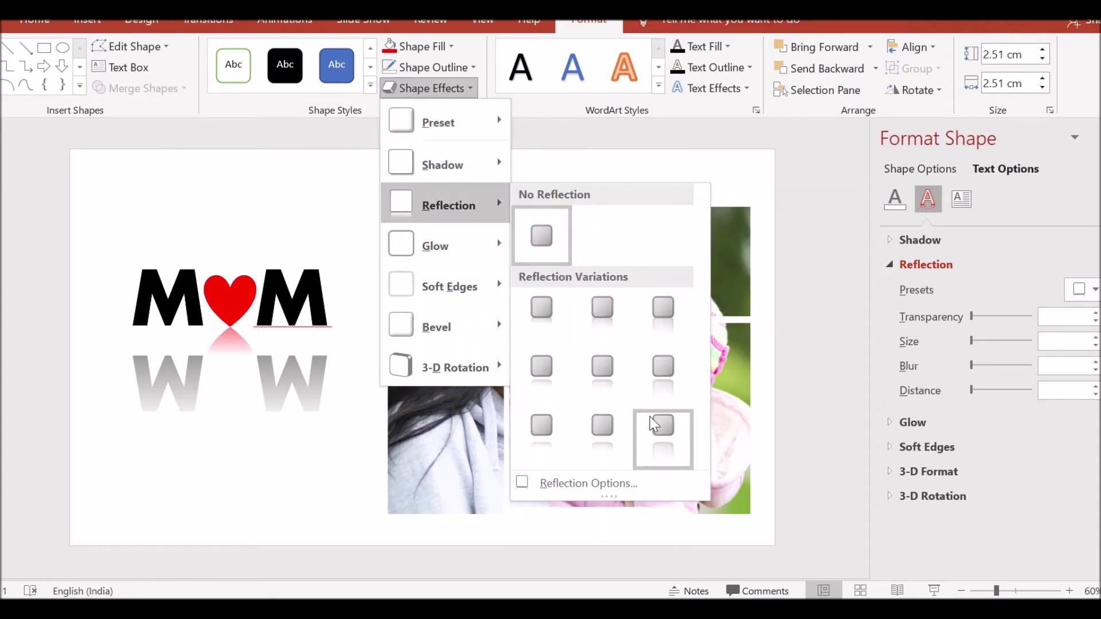
click(654, 423)
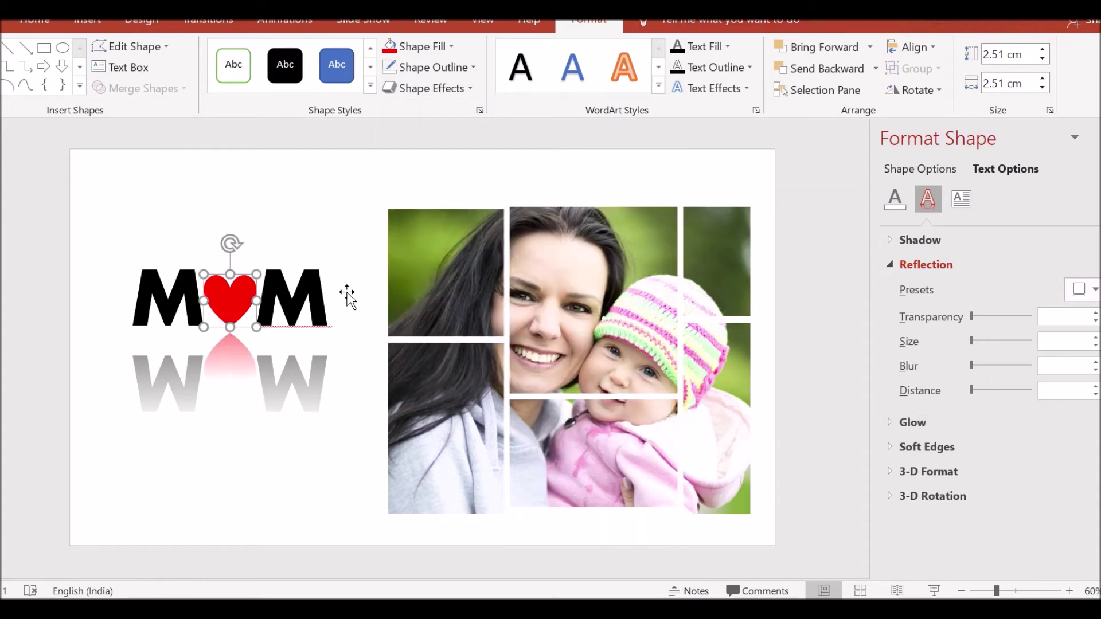
click(918, 168)
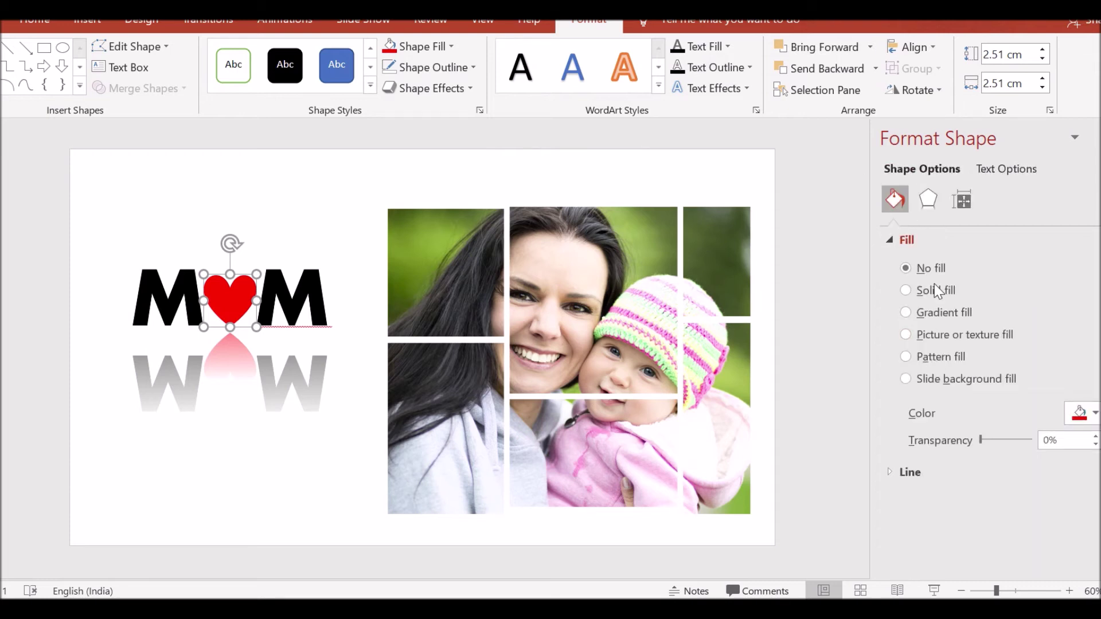
Set the heart's reflection to 44 pt distance, 8% transparency and 100% size, then deselect it.
click(928, 200)
drag(975, 391, 996, 395)
drag(1003, 312, 976, 316)
drag(1028, 342, 1033, 341)
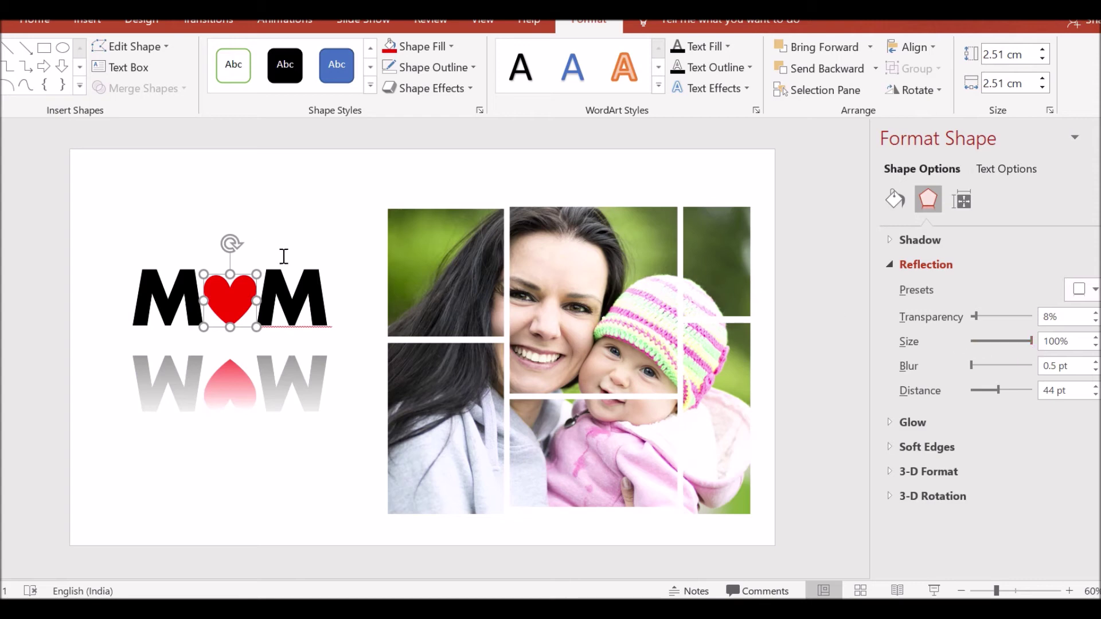
click(263, 228)
click(121, 127)
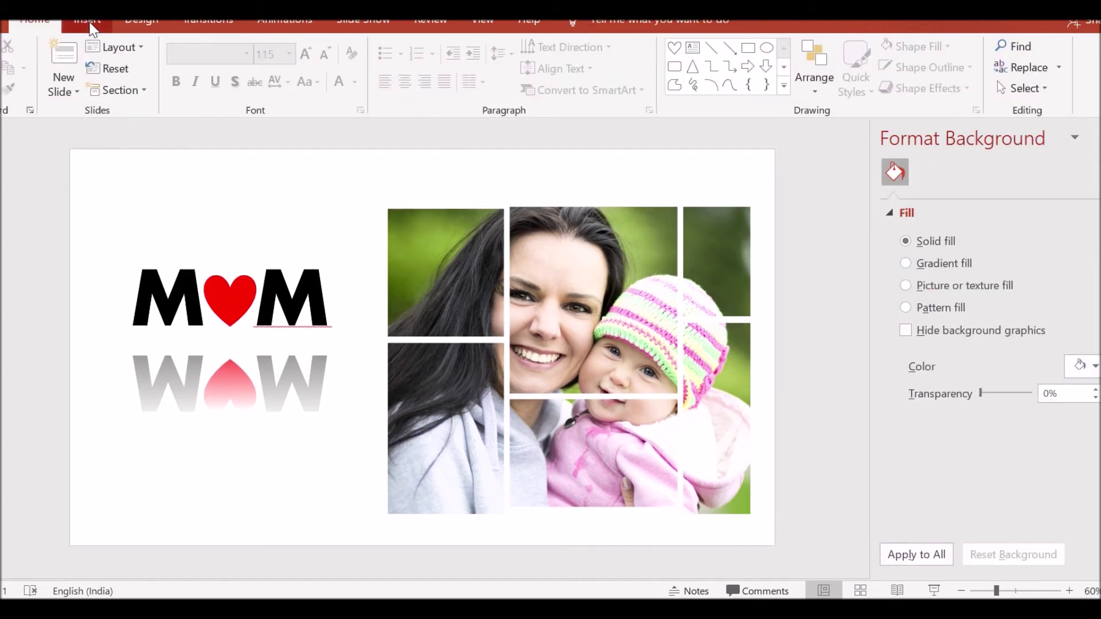
Insert a plain WordArt box, move it above MOM and set its font to Aharoni.
click(92, 26)
click(741, 100)
click(742, 122)
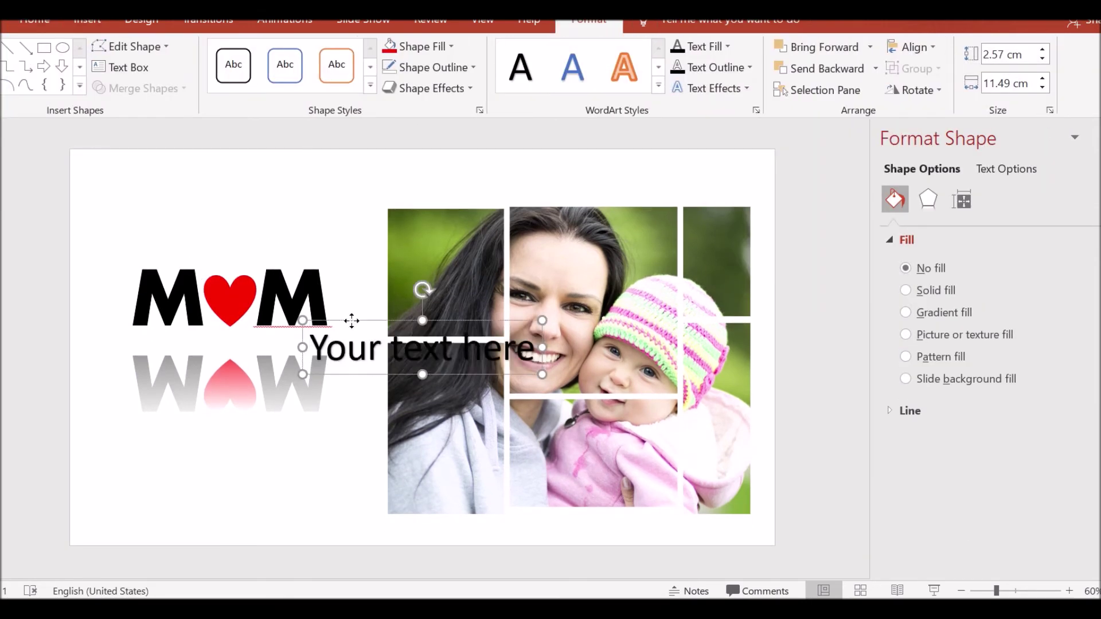
drag(352, 321, 165, 199)
click(34, 21)
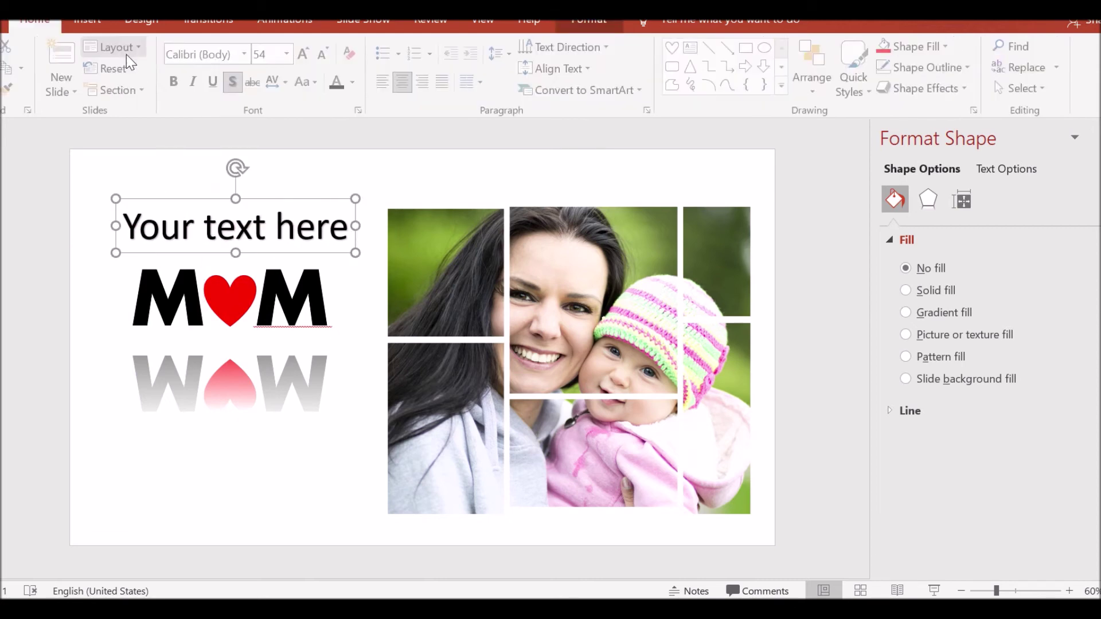
click(245, 54)
click(201, 164)
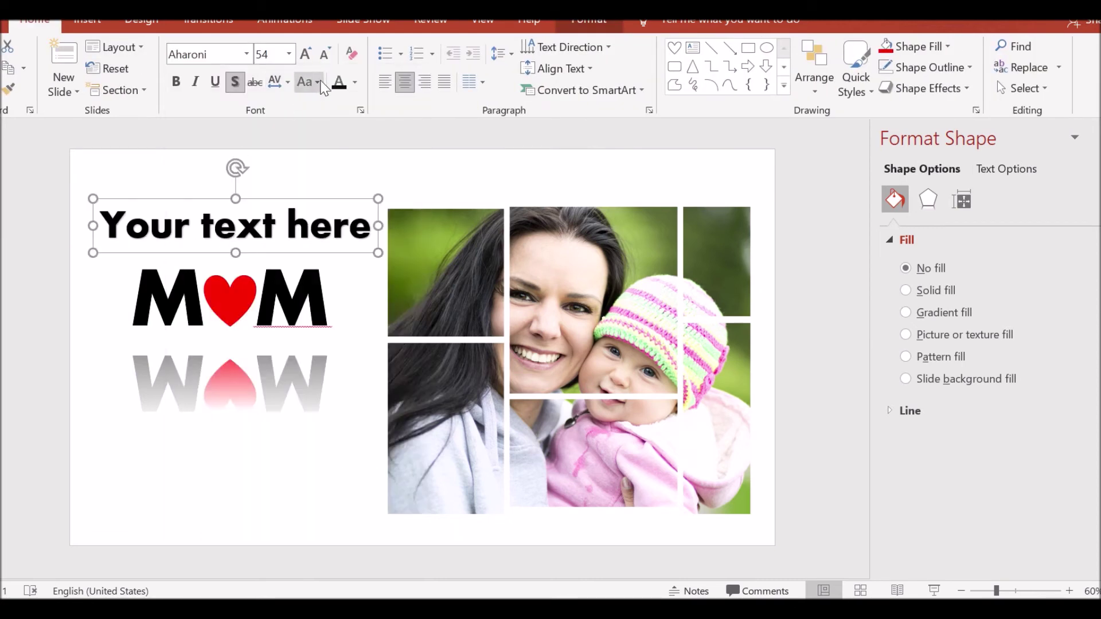
Replace the WordArt text with 'Is just a reflection of' in uppercase.
click(318, 82)
click(321, 148)
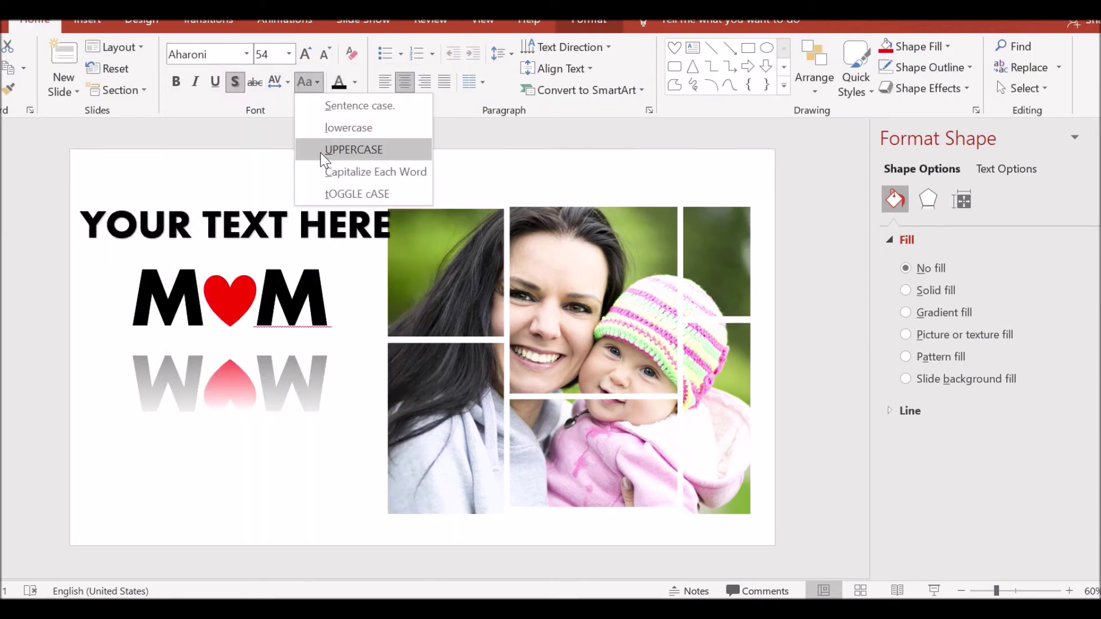
click(325, 54)
click(325, 54)
click(325, 53)
click(324, 54)
click(234, 82)
text(Is just a reflection of)
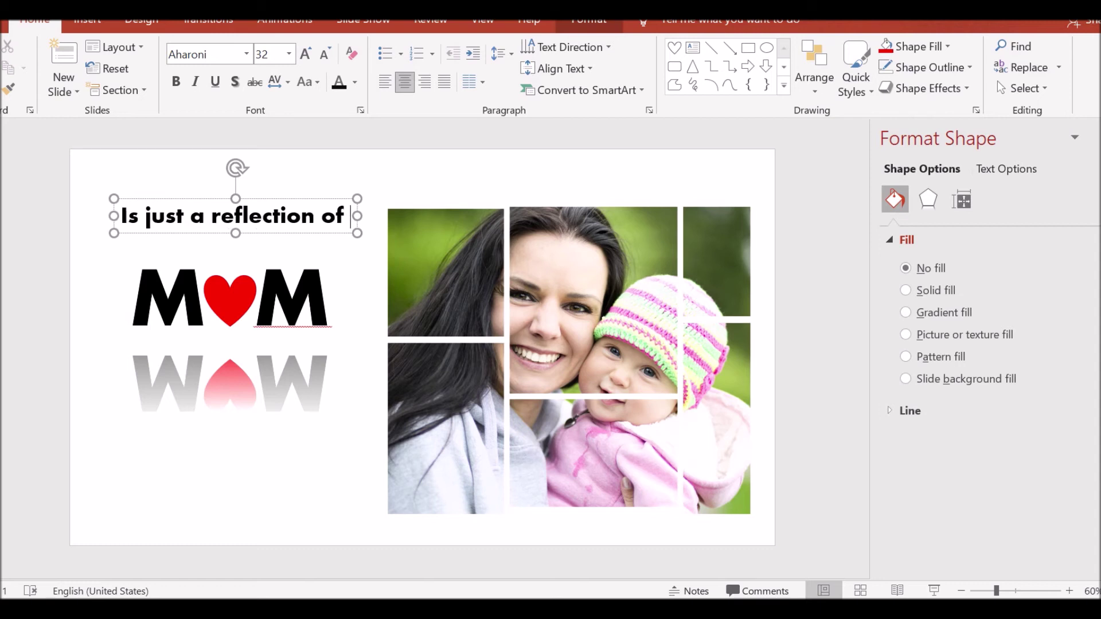
key(ctrl+a)
click(319, 85)
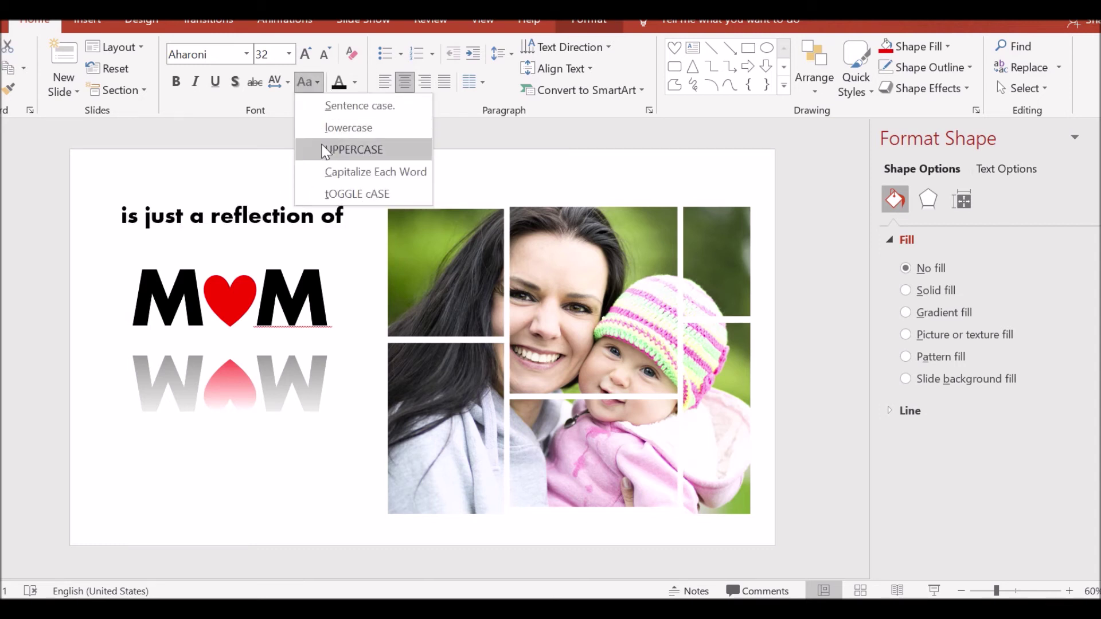
click(324, 148)
Shrink the phrase to 28 pt and centre it between MOM and WOW.
drag(308, 197, 311, 324)
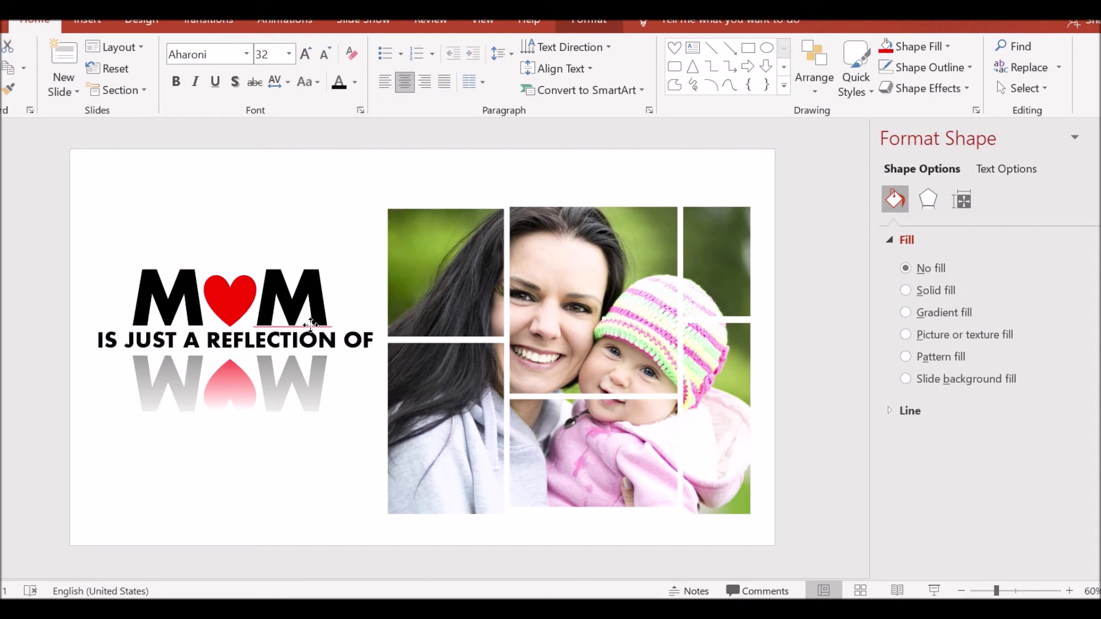
click(332, 57)
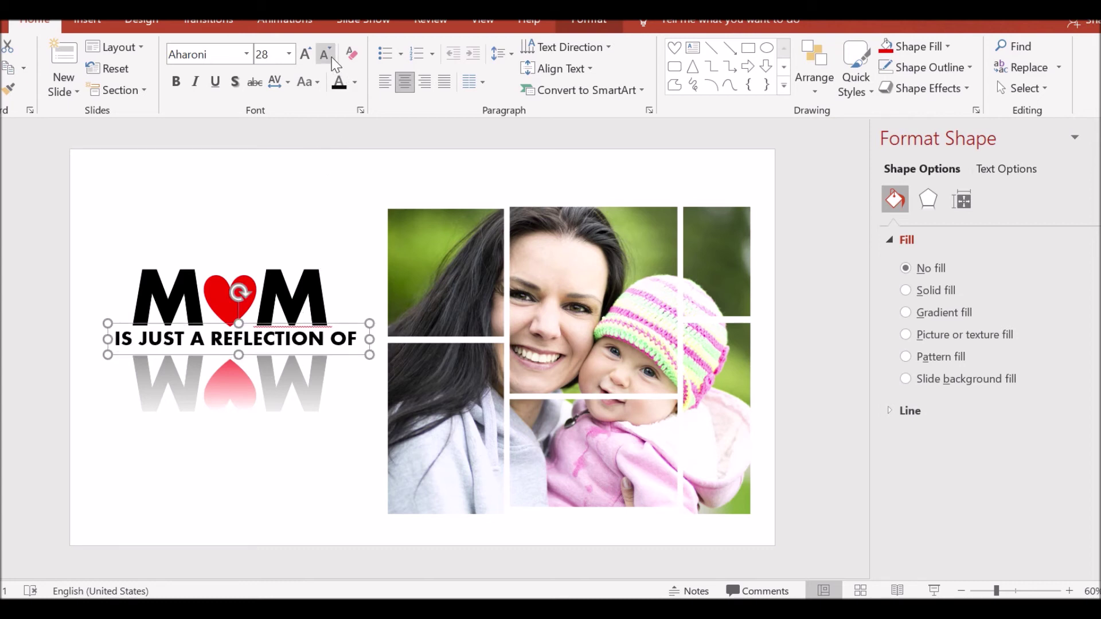
click(365, 234)
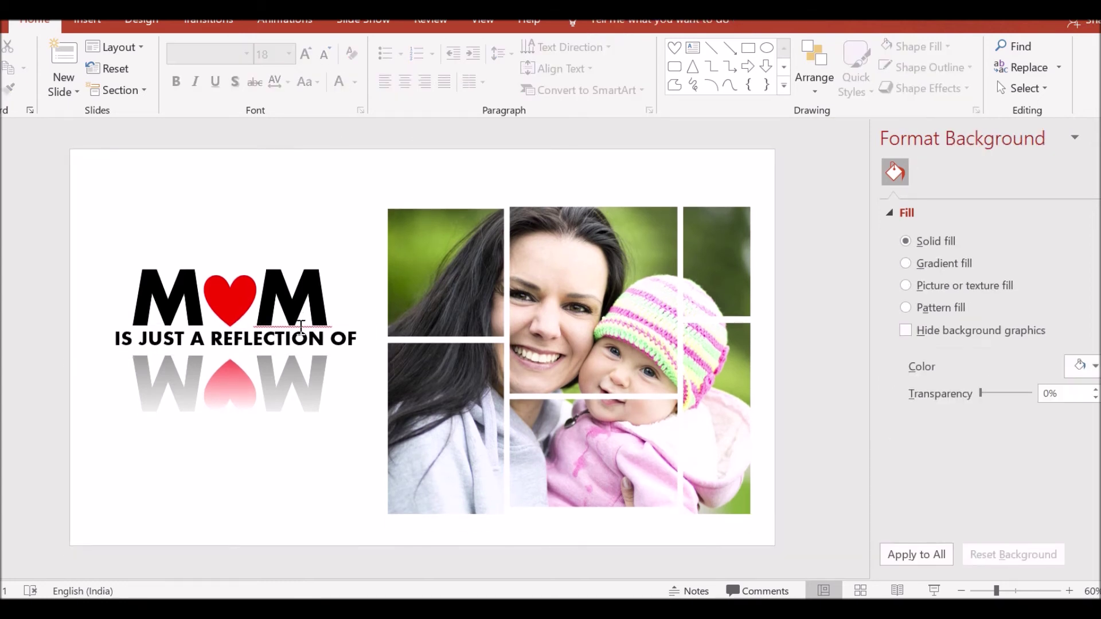
click(341, 341)
drag(354, 325, 353, 332)
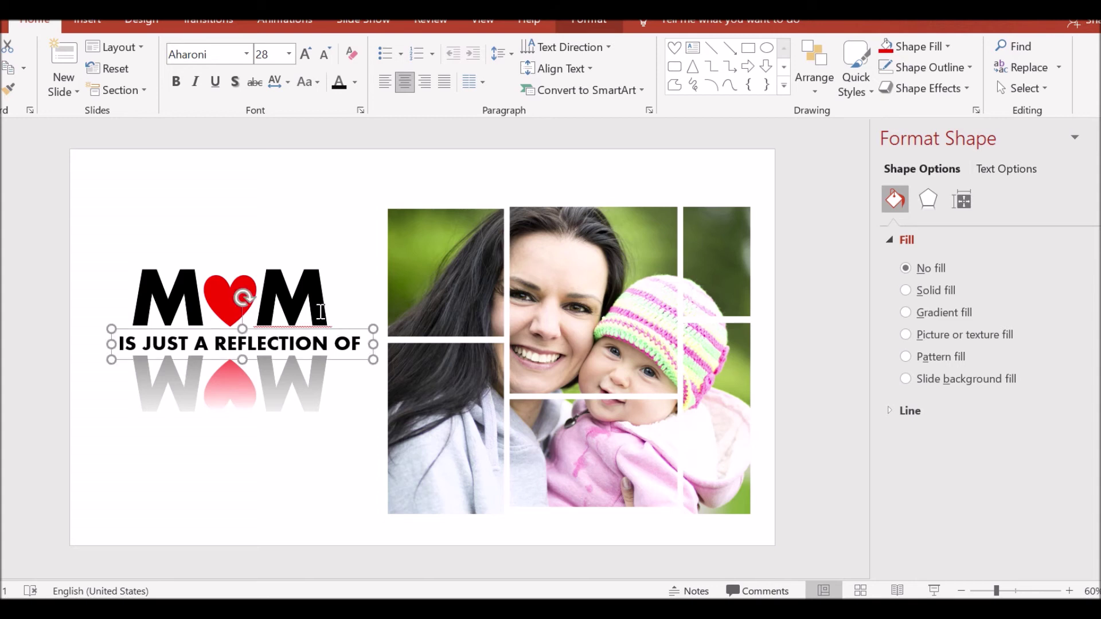
Dismiss the spelling flag on MOM and deselect everything on the slide.
right_click(337, 314)
click(361, 347)
click(341, 206)
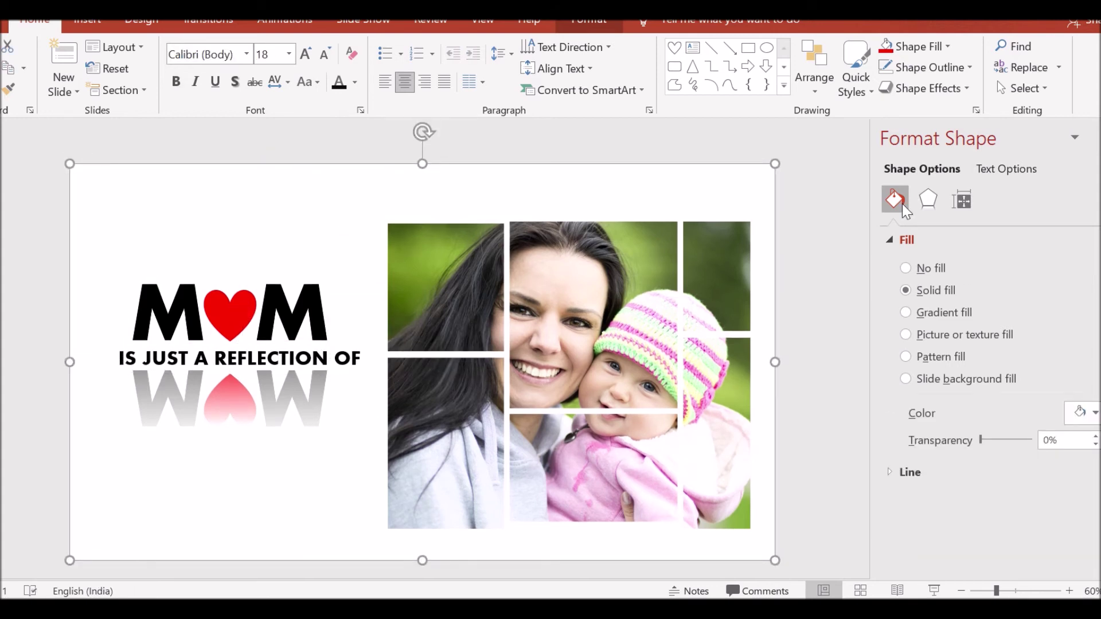
click(841, 214)
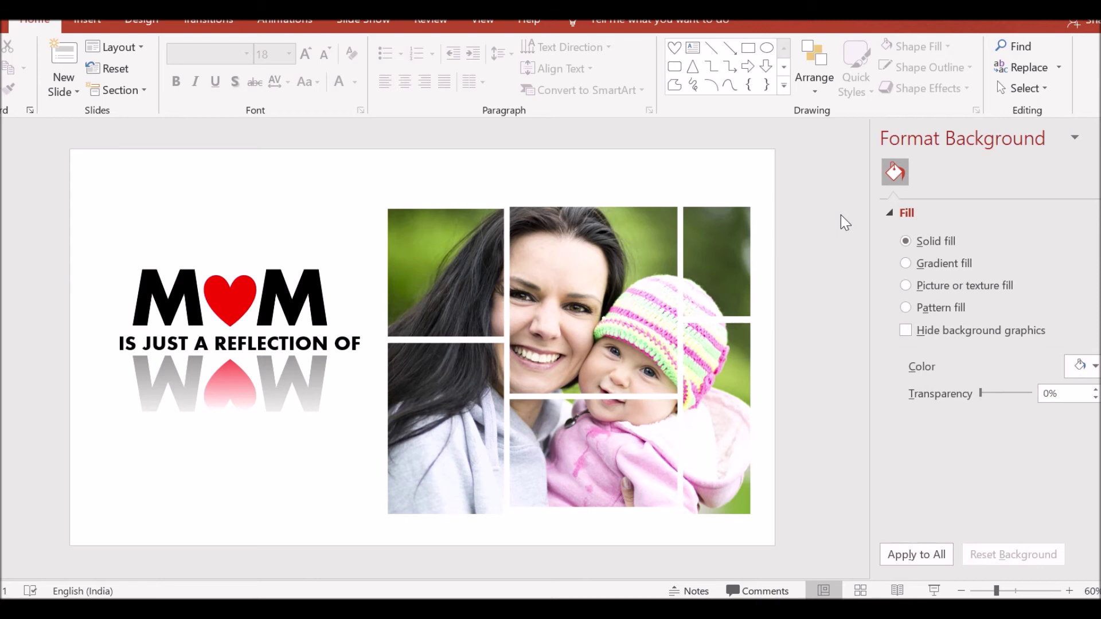
Insert a plain WordArt box reading 'With love' and move it to the bottom-left.
click(87, 22)
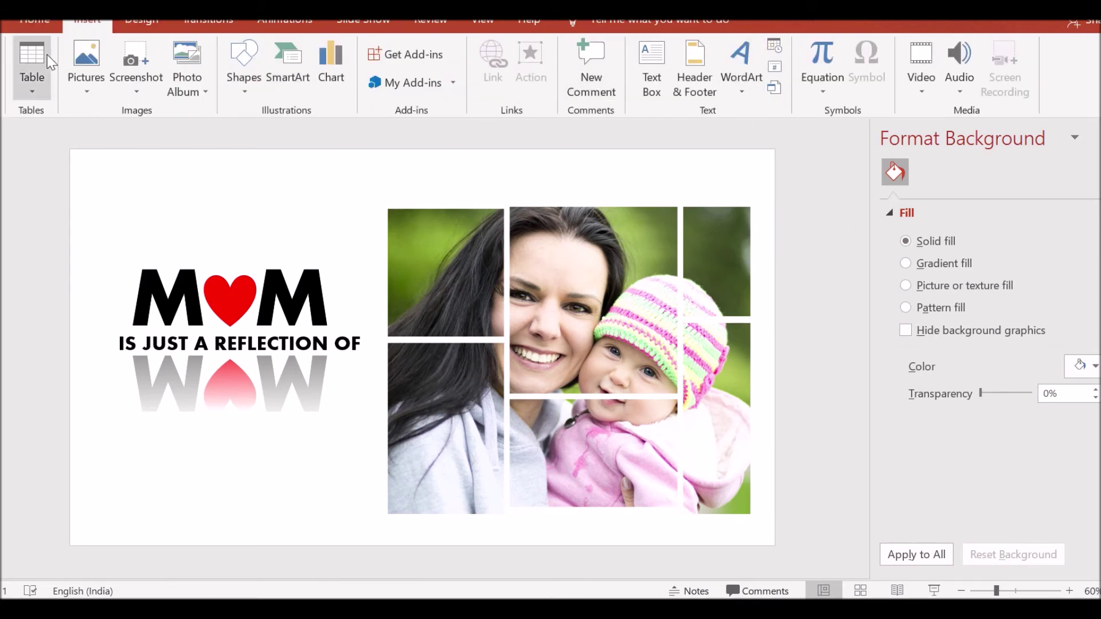
click(745, 97)
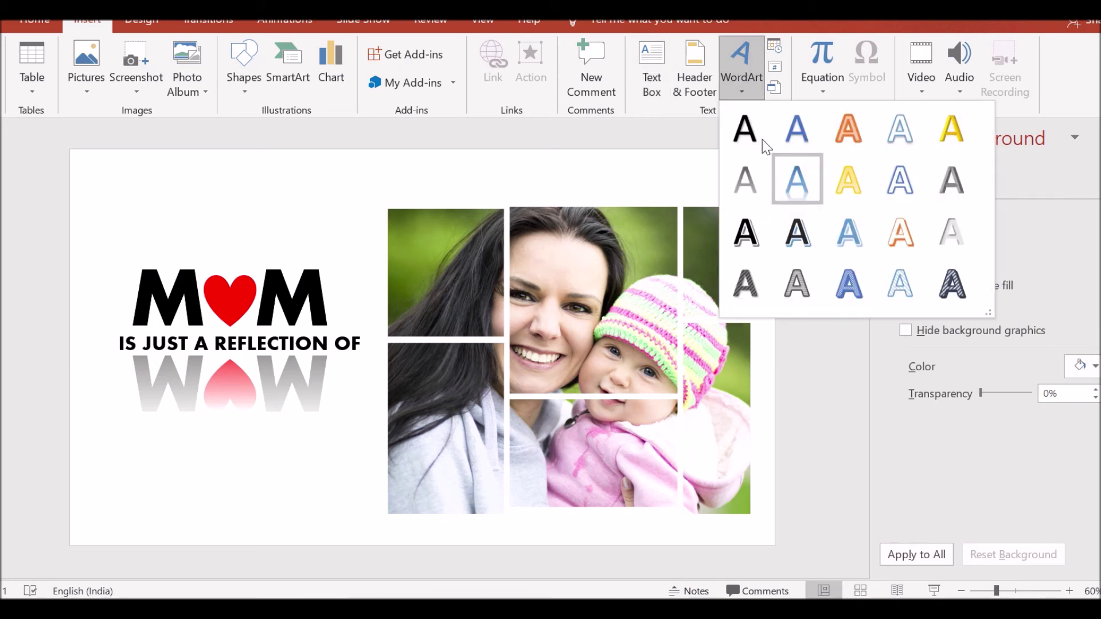
click(746, 131)
key(Delete)
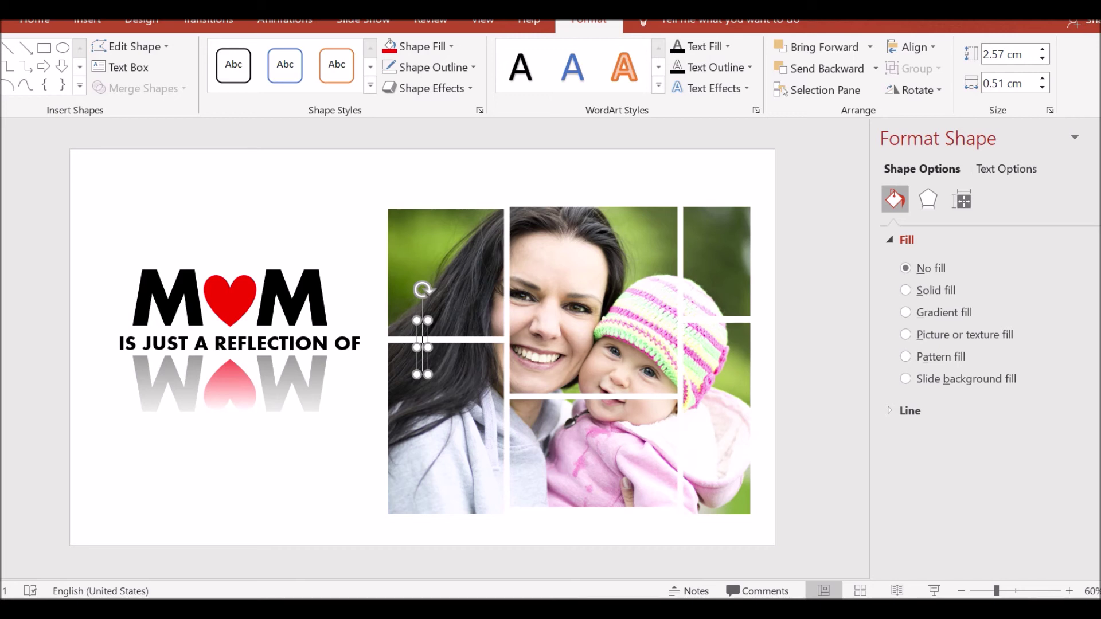
text(With L)
text(lo)
text( love)
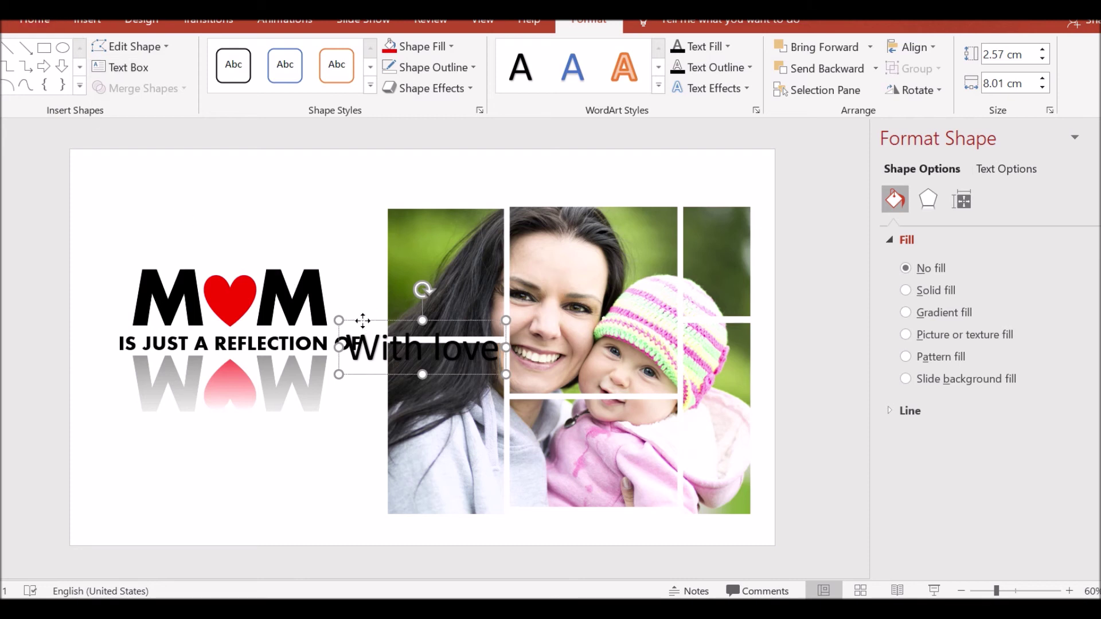
drag(362, 320, 136, 488)
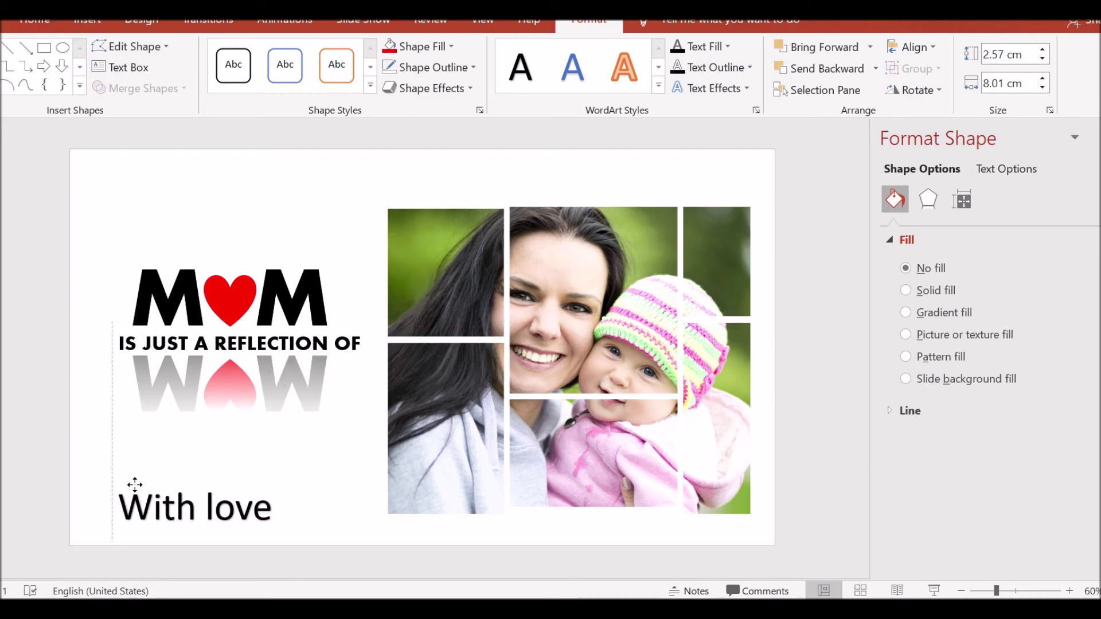
Format the caption in 32 pt Aharoni, all lowercase.
click(36, 23)
click(246, 54)
click(181, 165)
click(324, 54)
click(325, 56)
click(325, 56)
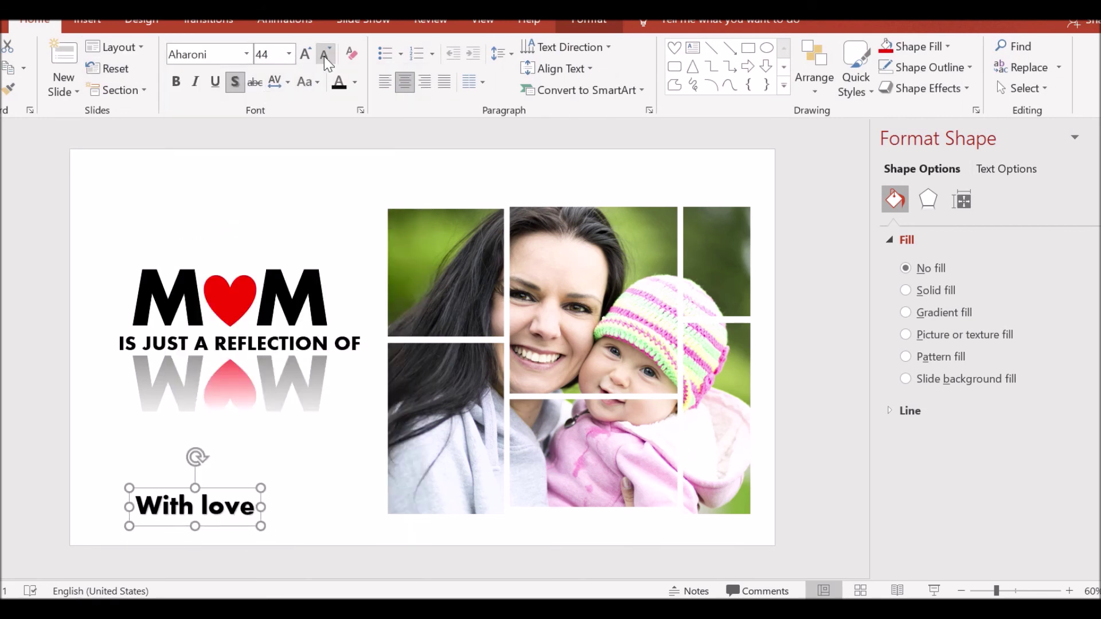
click(324, 56)
click(308, 82)
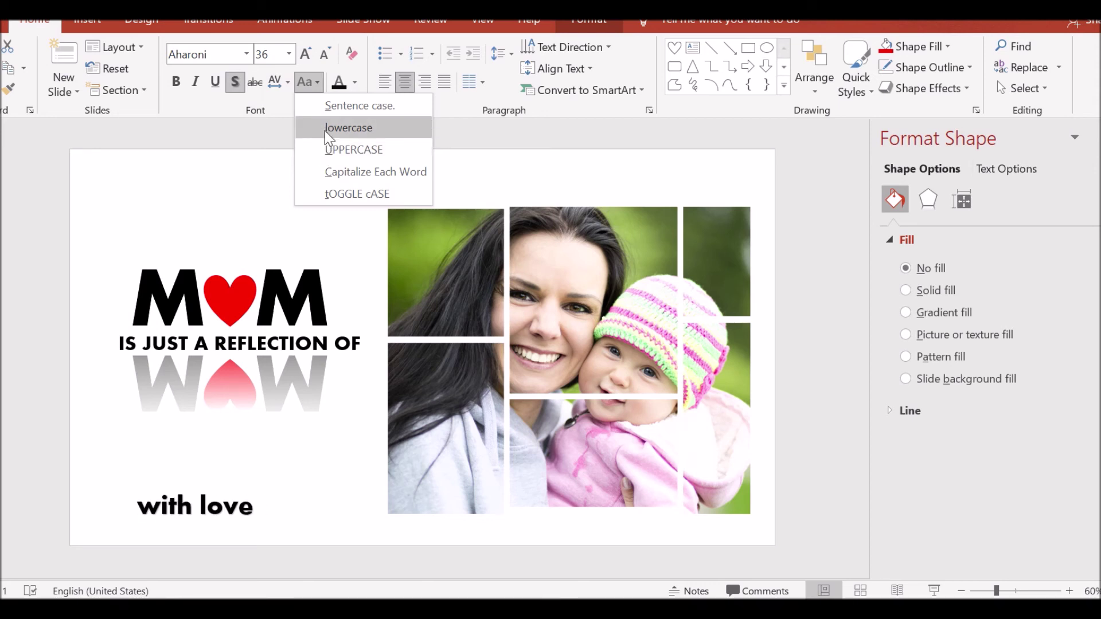
click(324, 129)
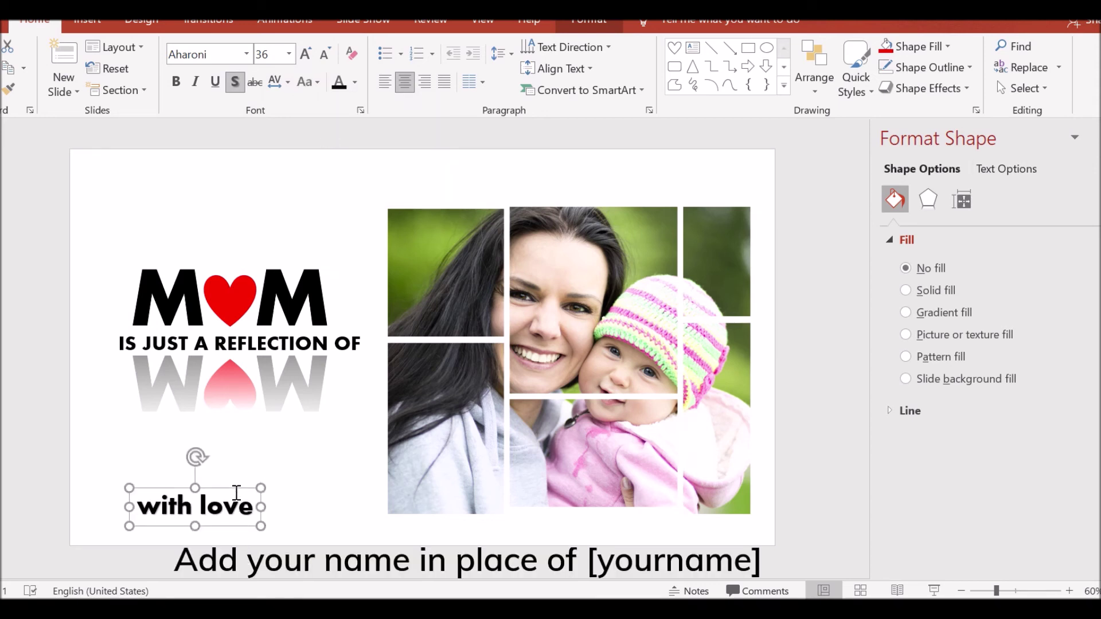
click(325, 54)
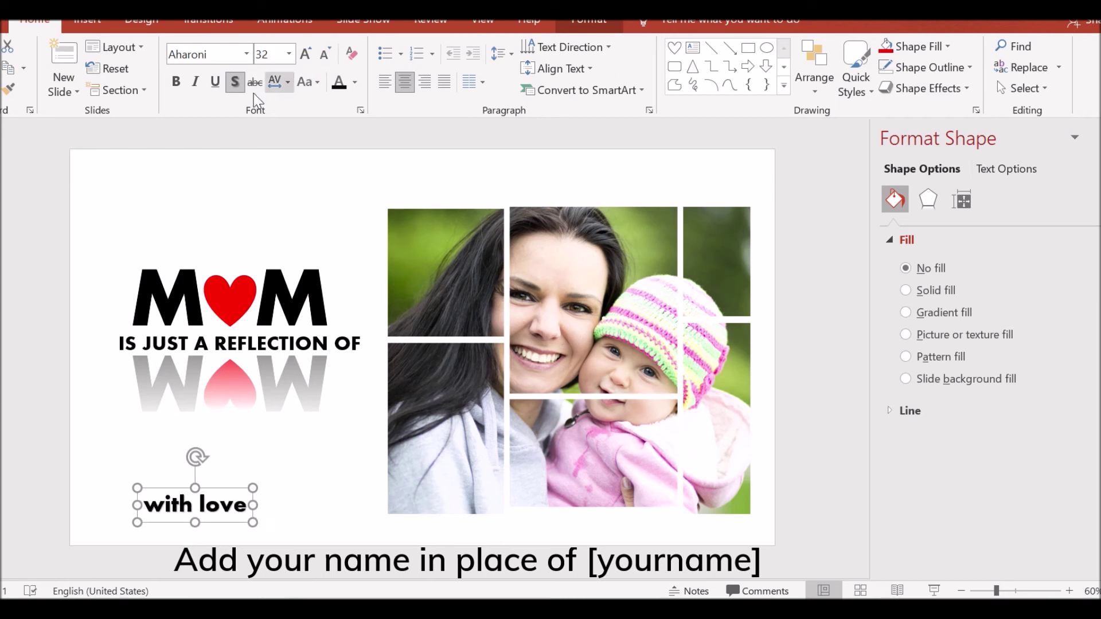
Move the caption under the photo collage, append '[yourname]', and align it to the collage's right edge.
mouse_move(221, 490)
mouse_down()
mouse_move(629, 518)
mouse_move(608, 517)
mouse_up()
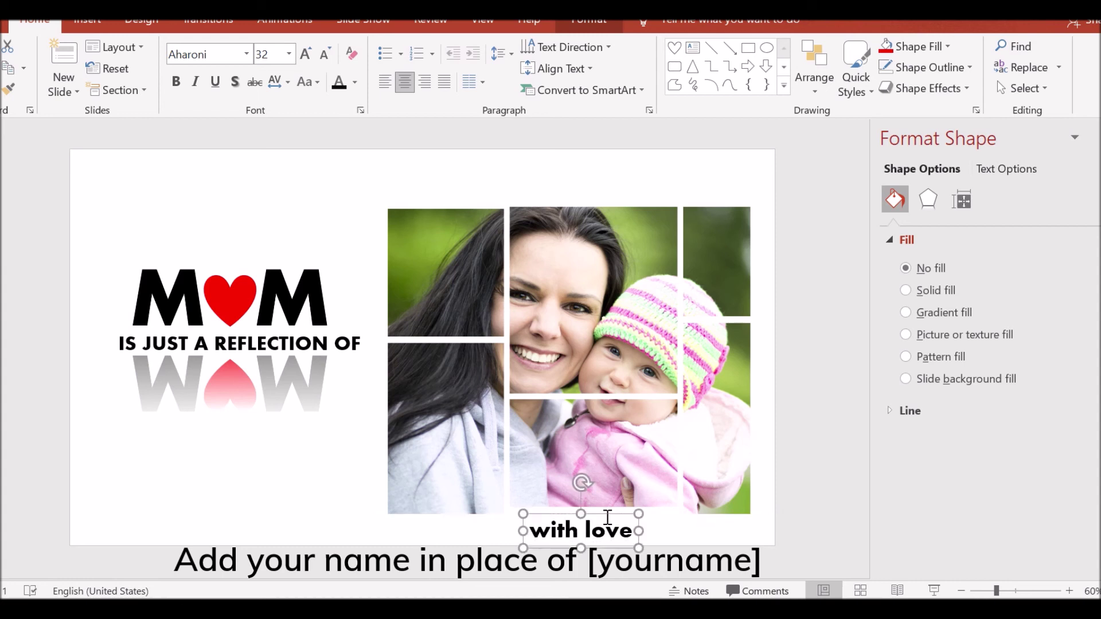
click(630, 525)
text([yourname])
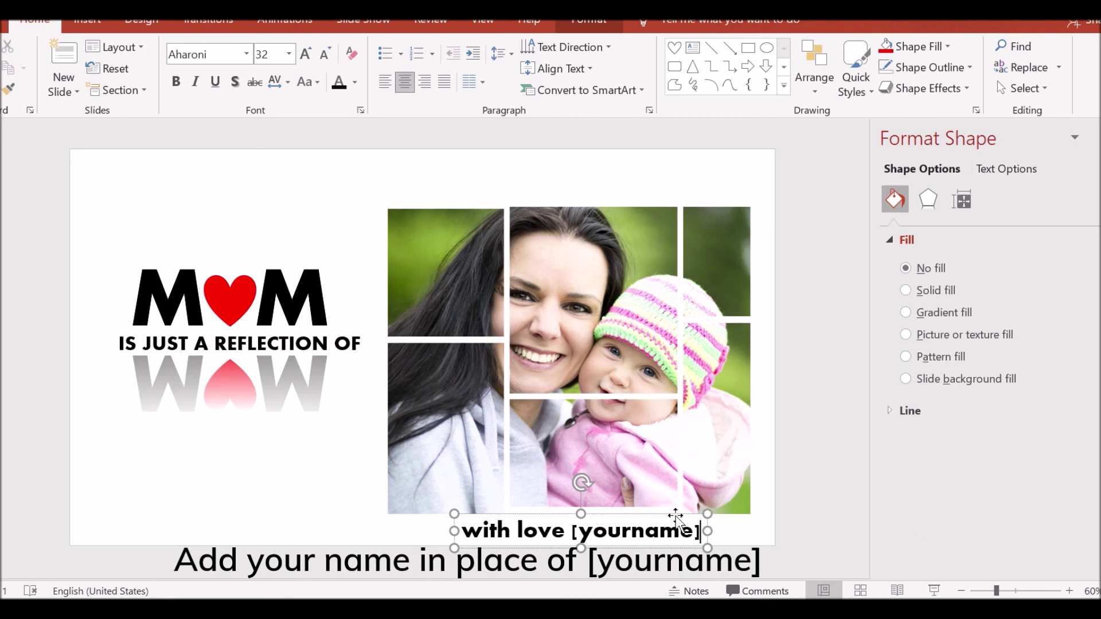
drag(676, 515, 724, 513)
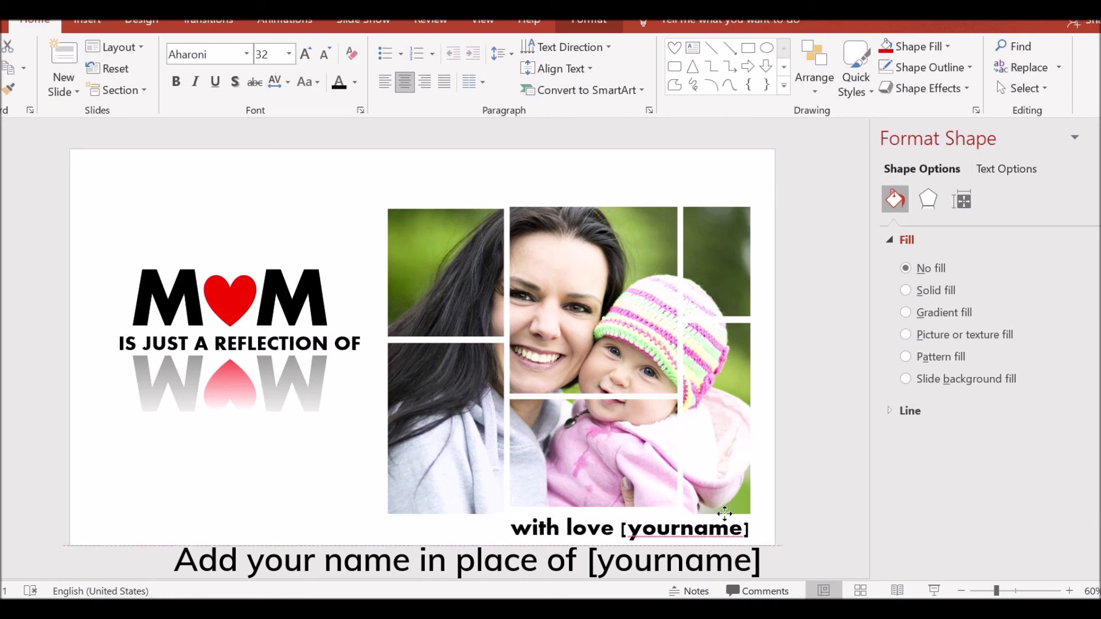
click(88, 22)
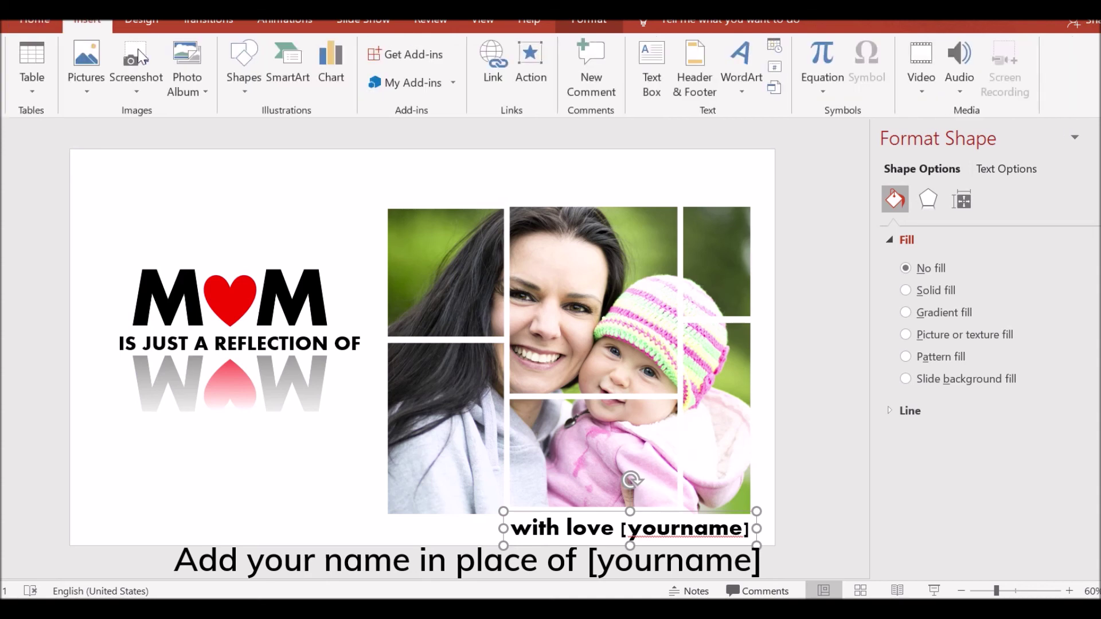
Insert a plain WordArt box above MOM in uppercase Aharoni.
click(746, 81)
click(742, 125)
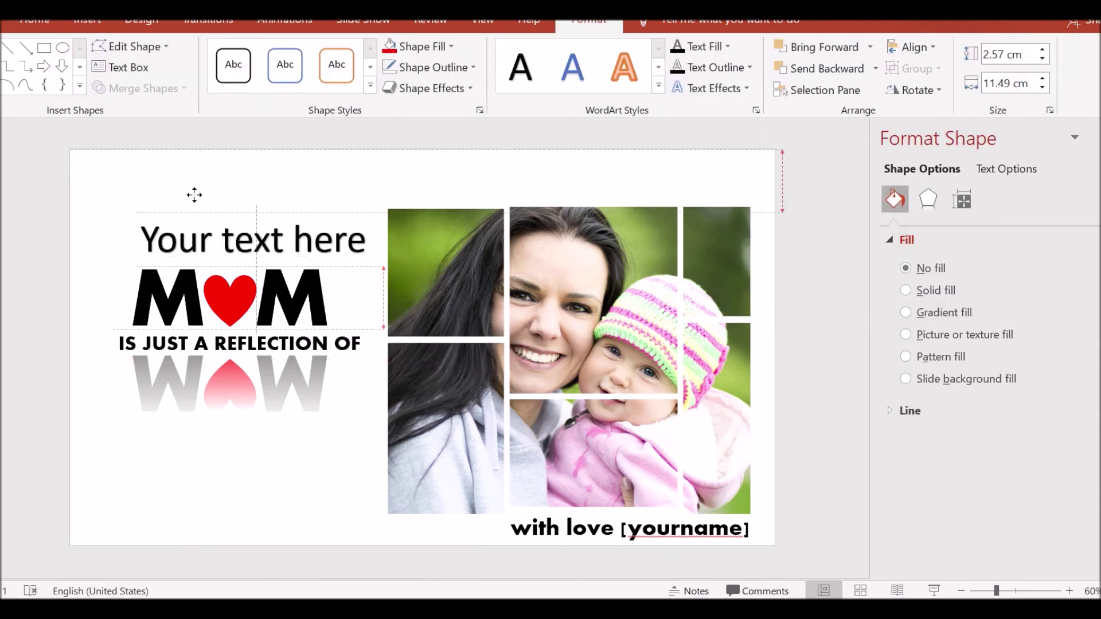
drag(370, 324, 191, 170)
click(59, 24)
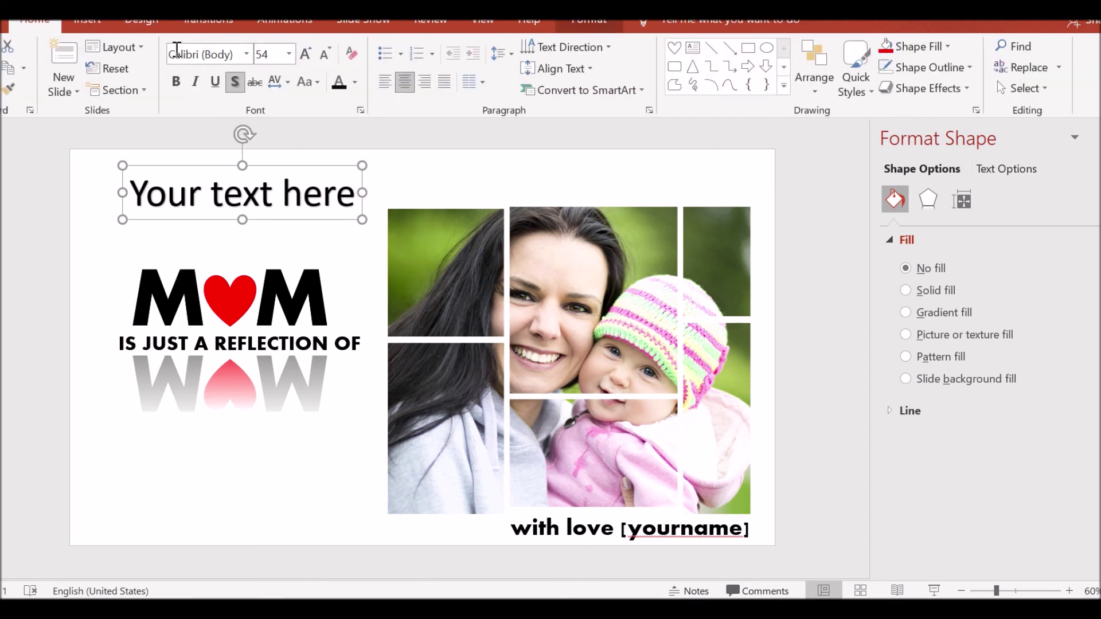
click(246, 54)
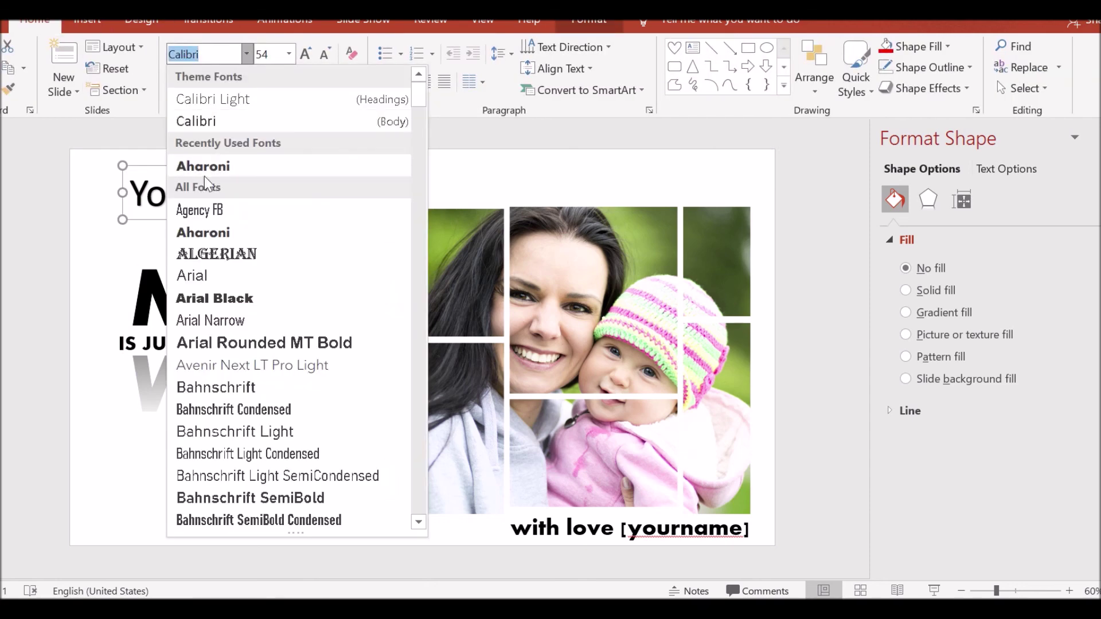
click(204, 166)
click(313, 80)
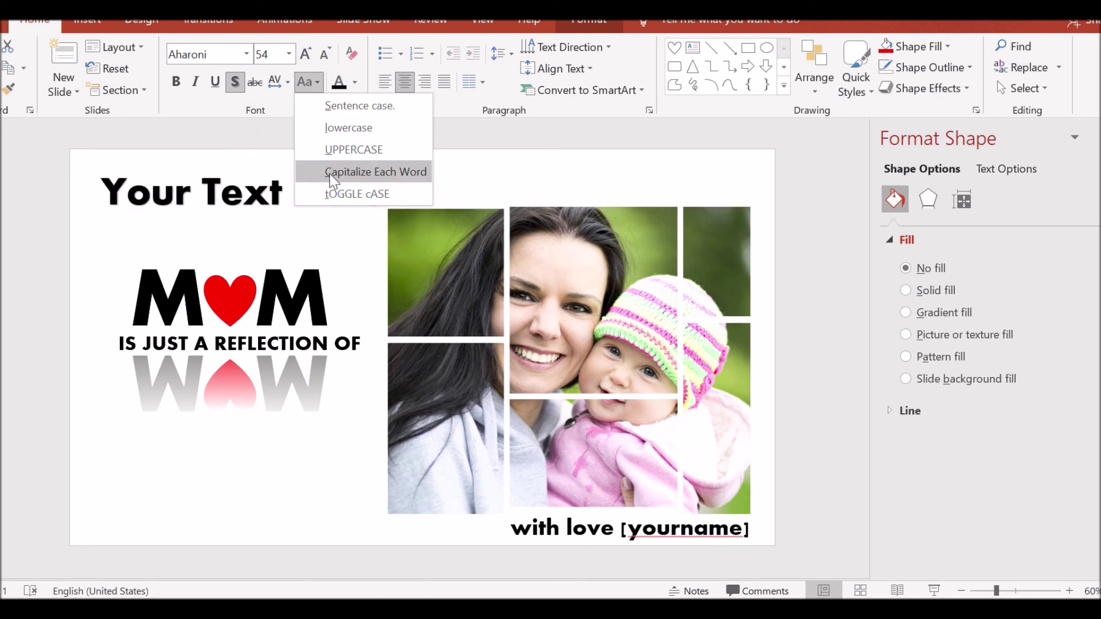
click(336, 148)
Replace the text with 'Happy mother's day' and make it all uppercase.
click(236, 199)
key(ctrl+a)
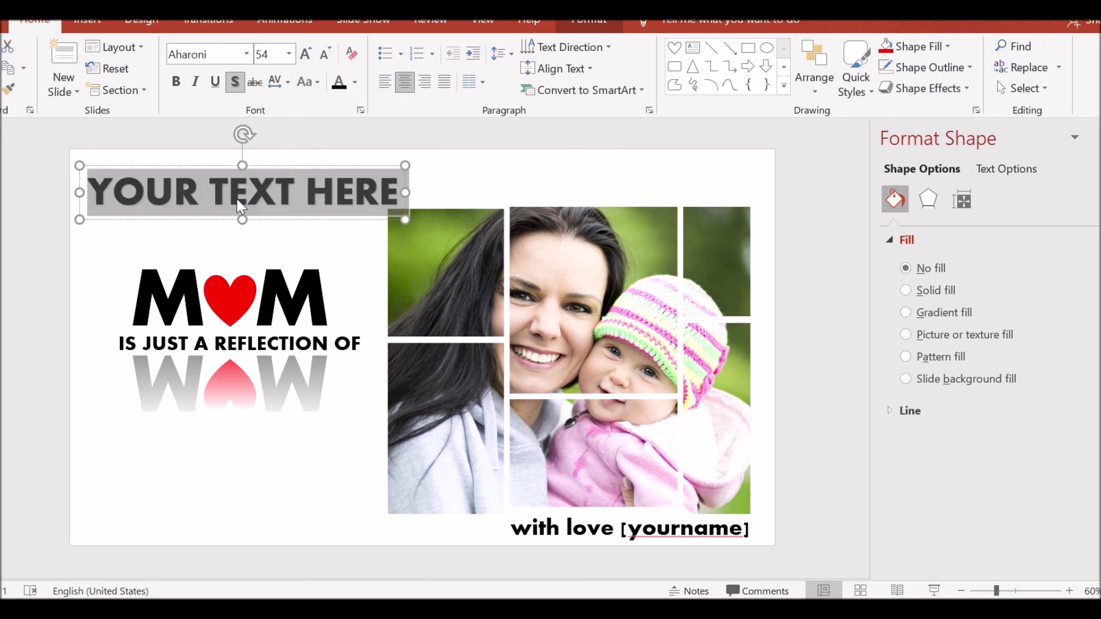
text(Happy mothers)
key(BackSpace)
text('s day)
key(ctrl+a)
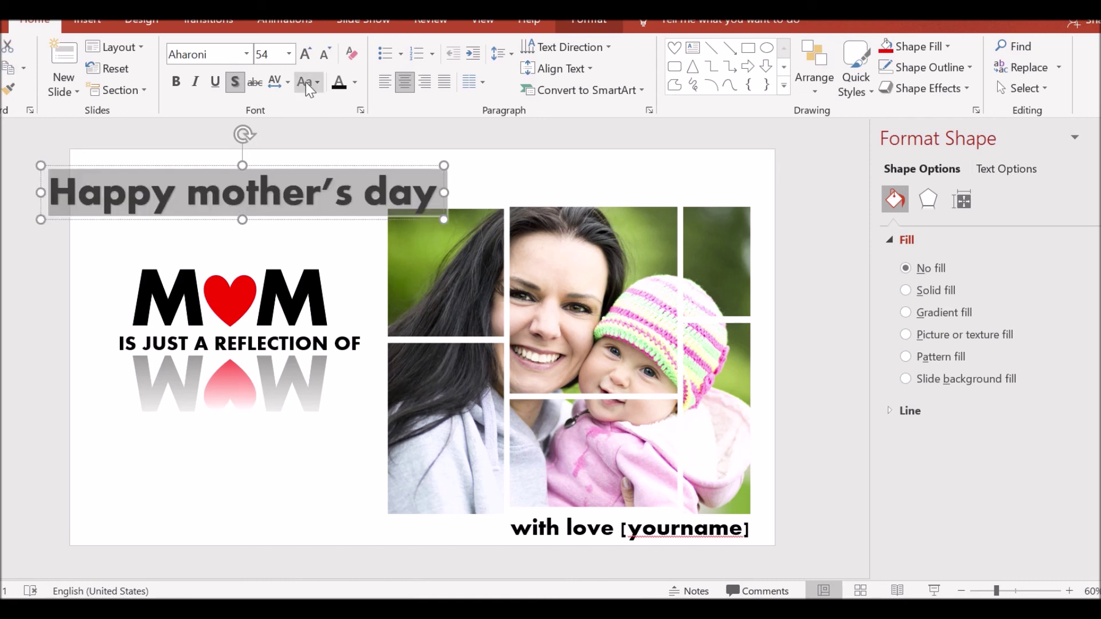
click(309, 92)
click(319, 148)
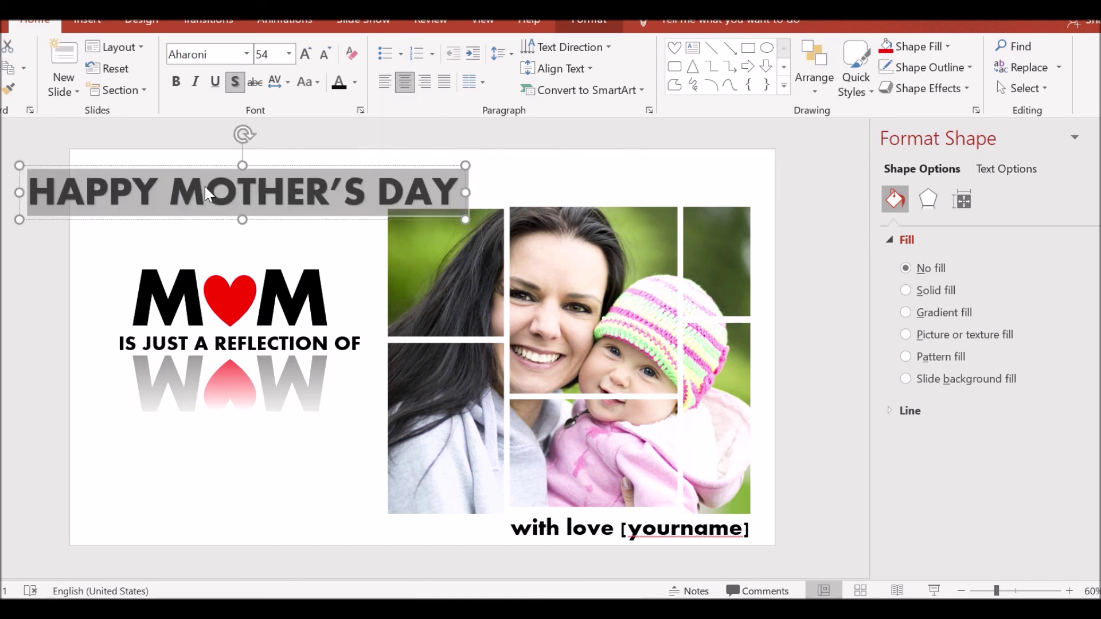
Make the title bold at 40 pt and place it top right above the photos.
click(325, 59)
click(326, 57)
click(326, 57)
click(178, 82)
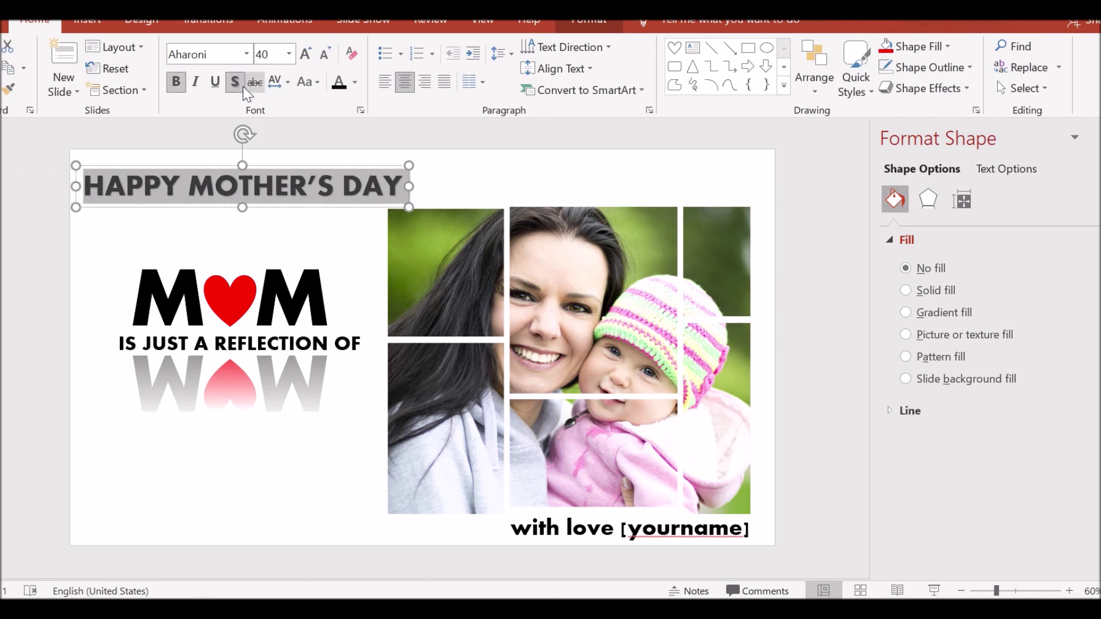
drag(339, 167, 636, 160)
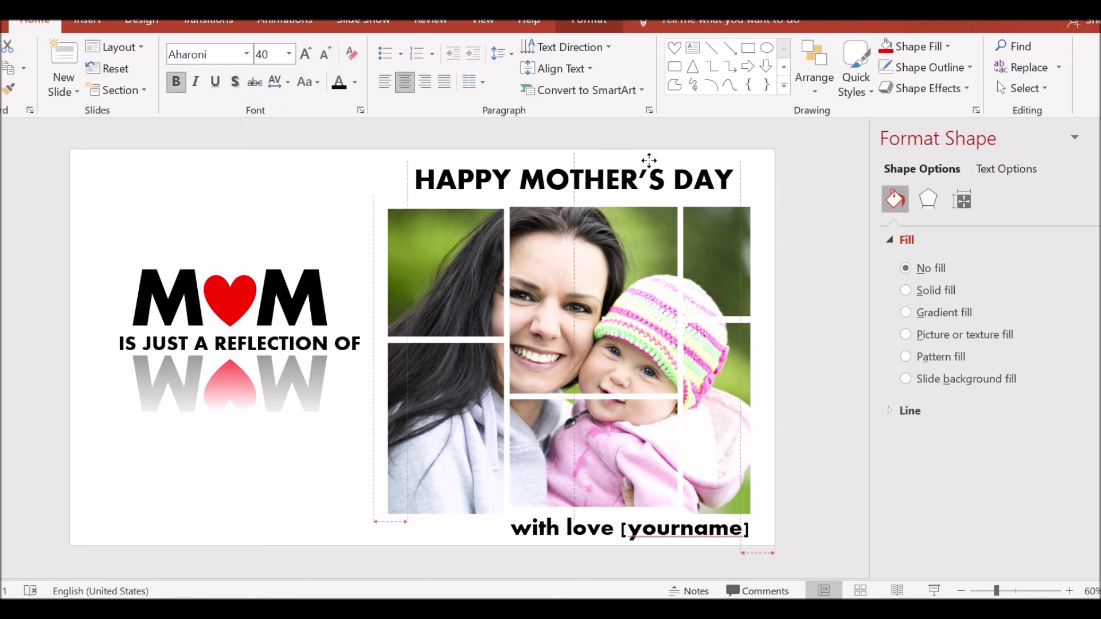
key(Left)
click(798, 348)
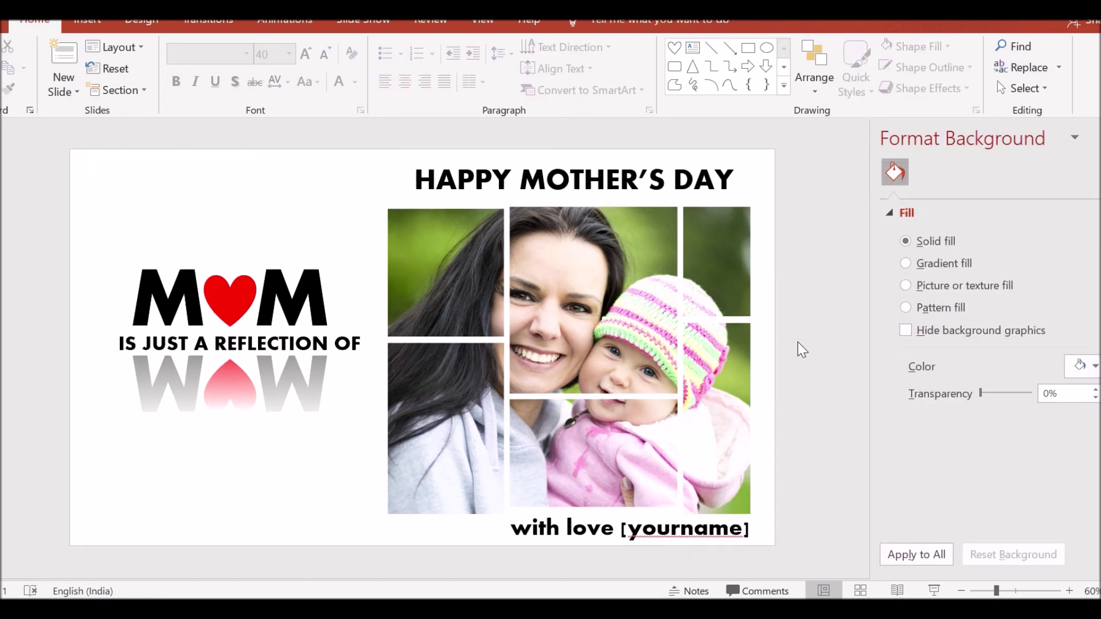
click(577, 285)
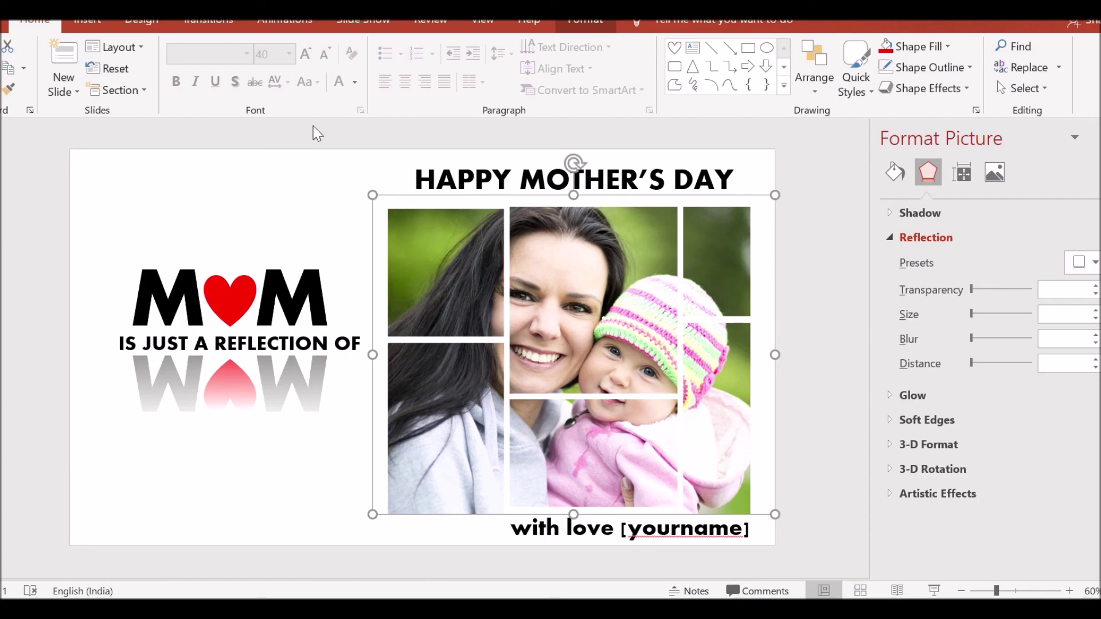